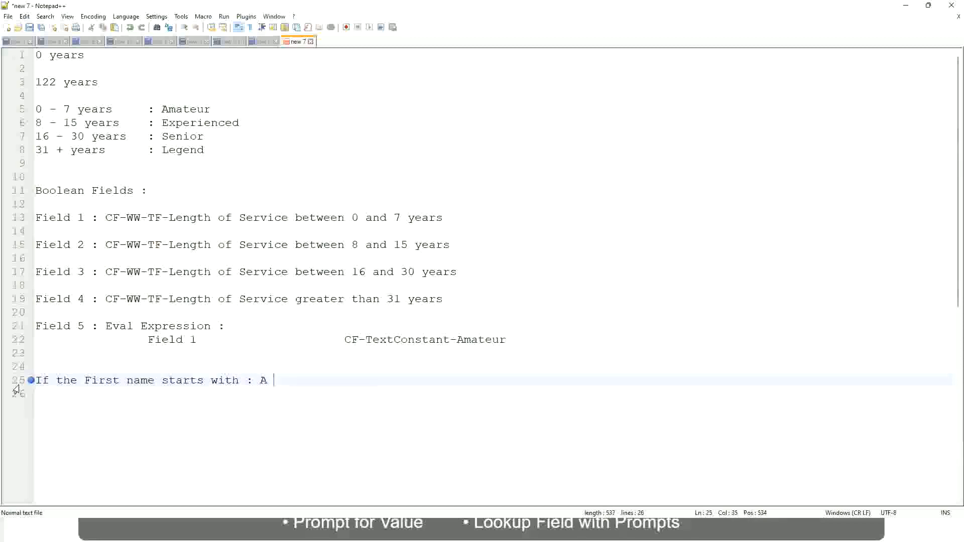
Complete the first-name rule on line 25 with the range A - G and the label A Listers
text(- G)
text(:)
key(Tab)
key(Tab)
text(A 1I)
key(BackSpace)
key(BackSpace)
text(Listers)
key(BackSpace)
Enclose the A Listers label on line 25 in double quotation marks
key(Left)
key(Left)
key(Left)
key(Left)
key(Left)
key(Left)
key(Left)
key(Left)
text("")
key(Right)
key(Right)
key(Right)
key(Right)
key(Left)
key(BackSpace)
key(Right)
key(Right)
key(Right)
key(Right)
key(Right)
key(Right)
key(Right)
key(Right)
key(Down)
text(")
key(Return)
key(Up)
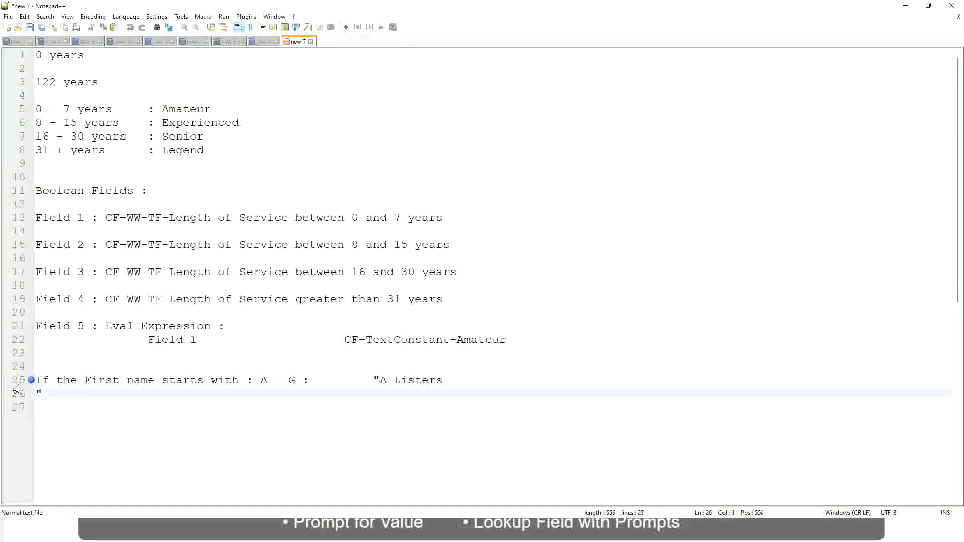
key(BackSpace)
text(")
Add a rule line below for H - P with the aligned label "His Majesty" in quotation marks
key(Return)
text(B)
key(BackSpace)
text(H -)
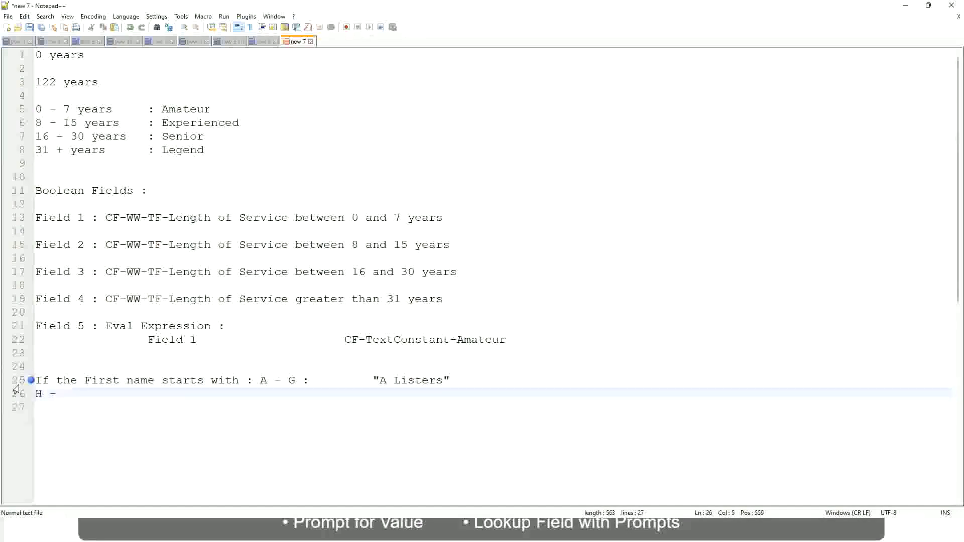
text(P)
key(Tab)
key(Tab)
key(Tab)
key(Tab)
key(Tab)
key(Tab)
key(Tab)
key(Tab)
key(Tab)
text(:)
key(Tab)
key(Tab)
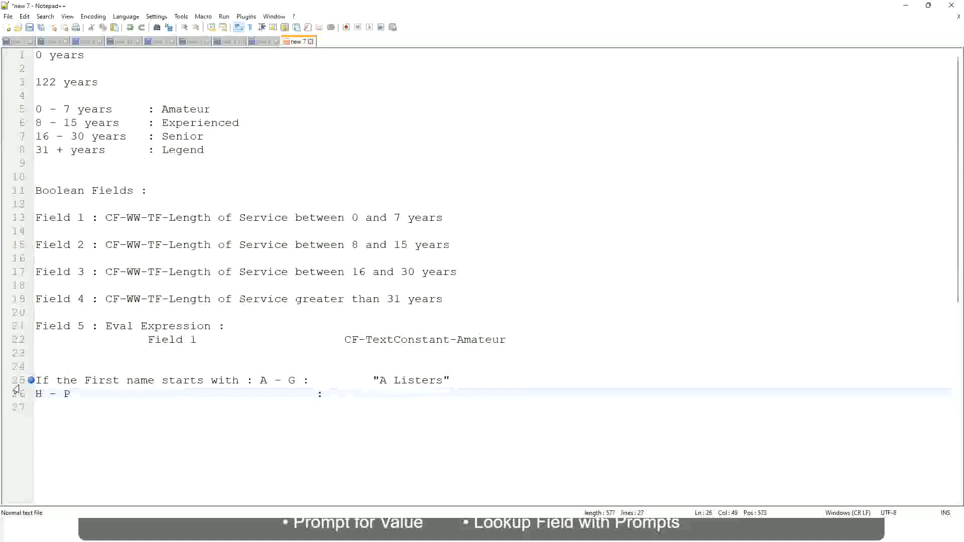
text("His Majesty)
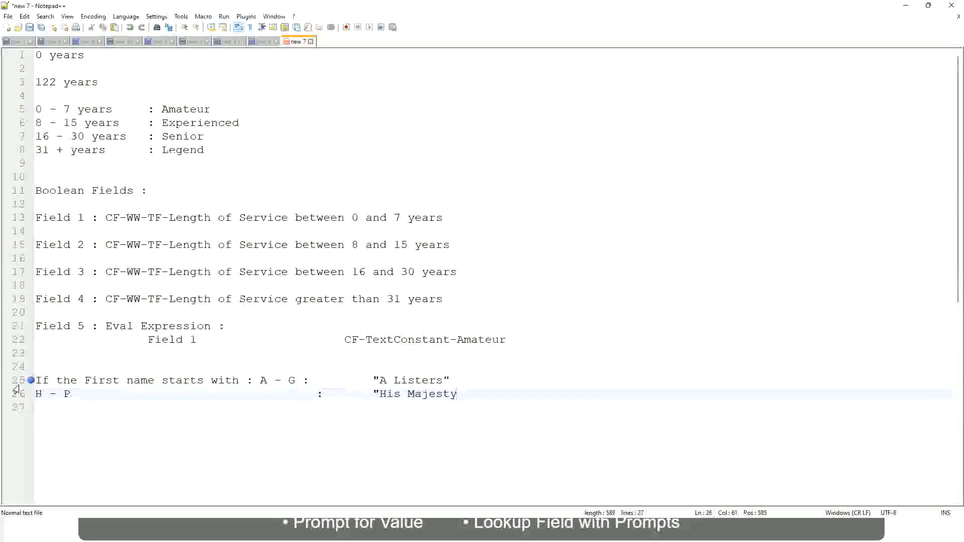
text("")
key(BackSpace)
Add a third rule line for L - Z with the aligned label "Lords" in quotation marks
key(Return)
text(L)
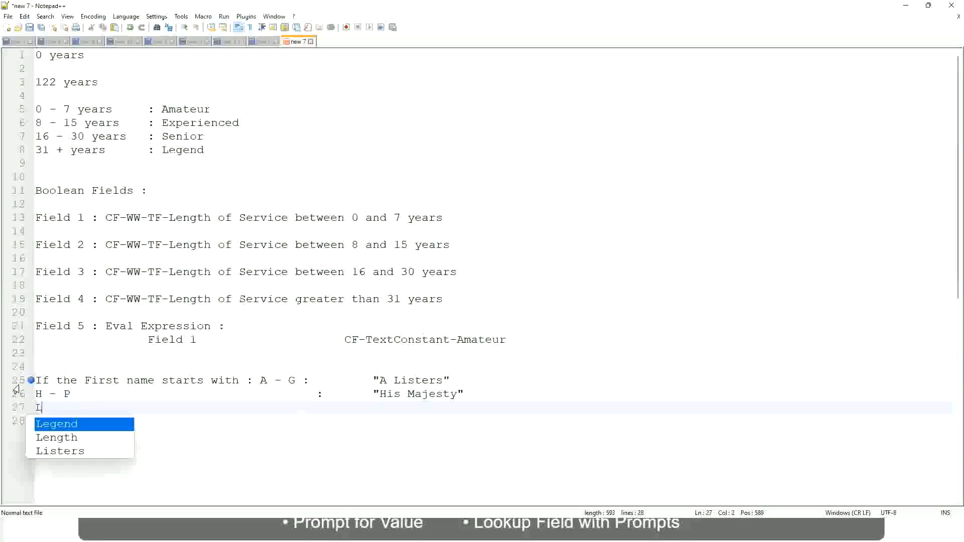
text( - Z)
key(Tab)
key(Tab)
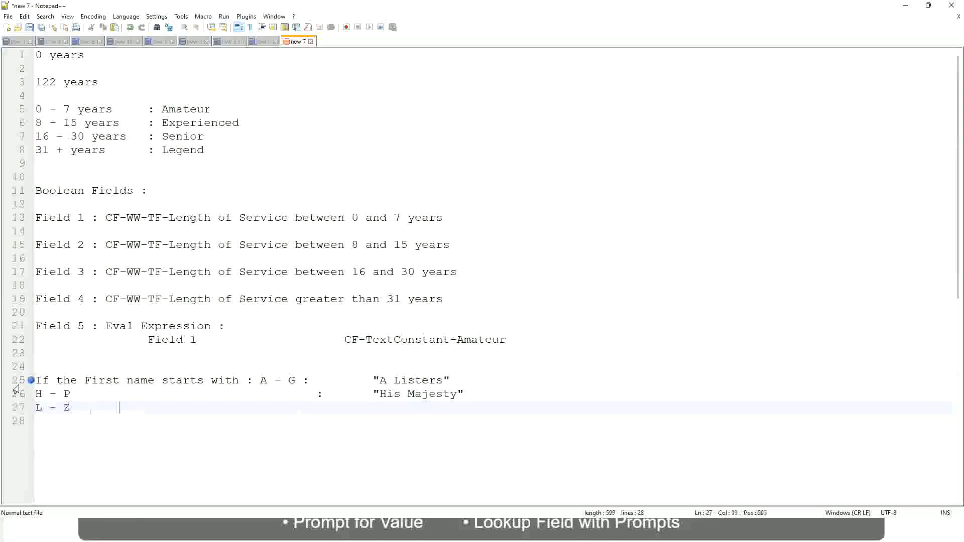
key(Tab)
key(Tab)
key(Tab)
key(Tab)
text(:)
key(Tab)
key(Tab)
text("Lords)
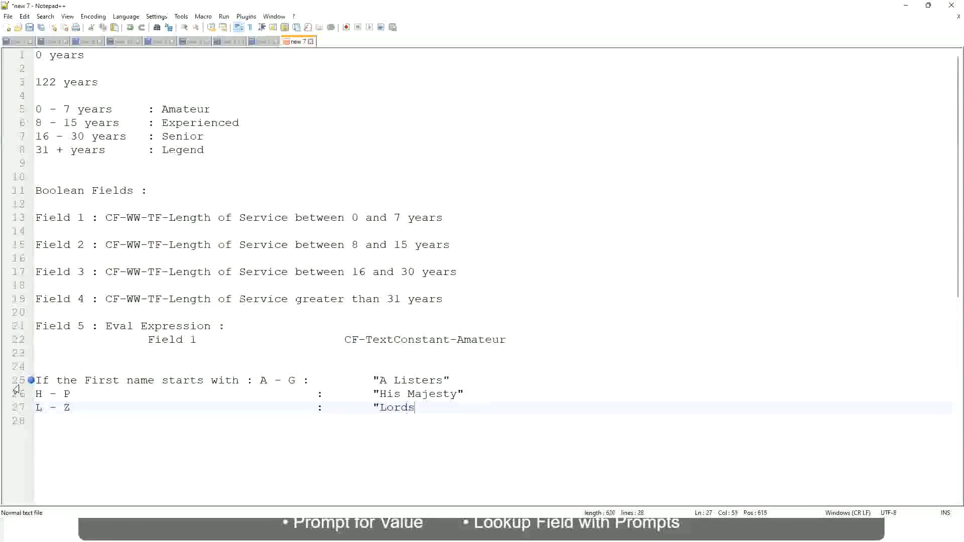
text("")
key(BackSpace)
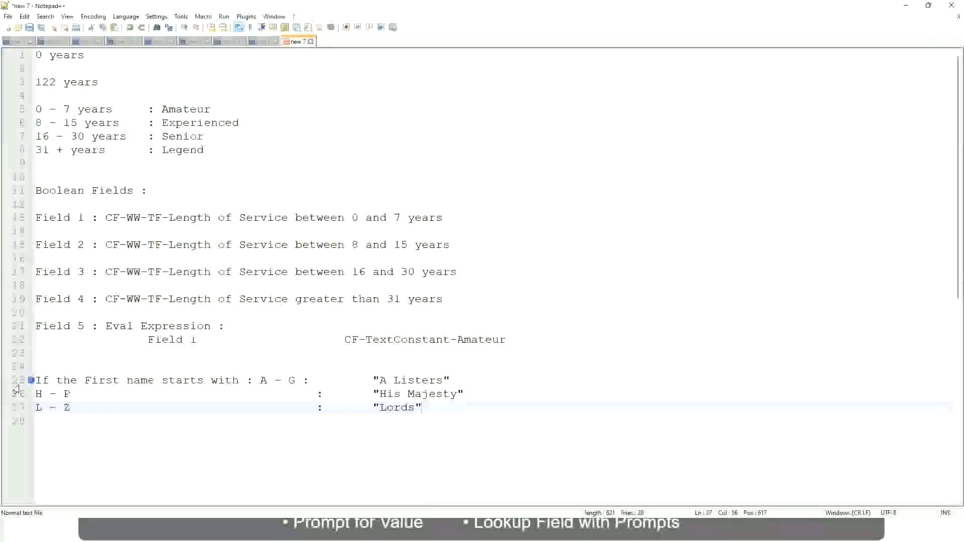
Replace the three first-name rule lines, from line 25 to line 27, with the word "If"
click(431, 408)
drag(418, 408, 458, 380)
click(396, 380)
click(434, 396)
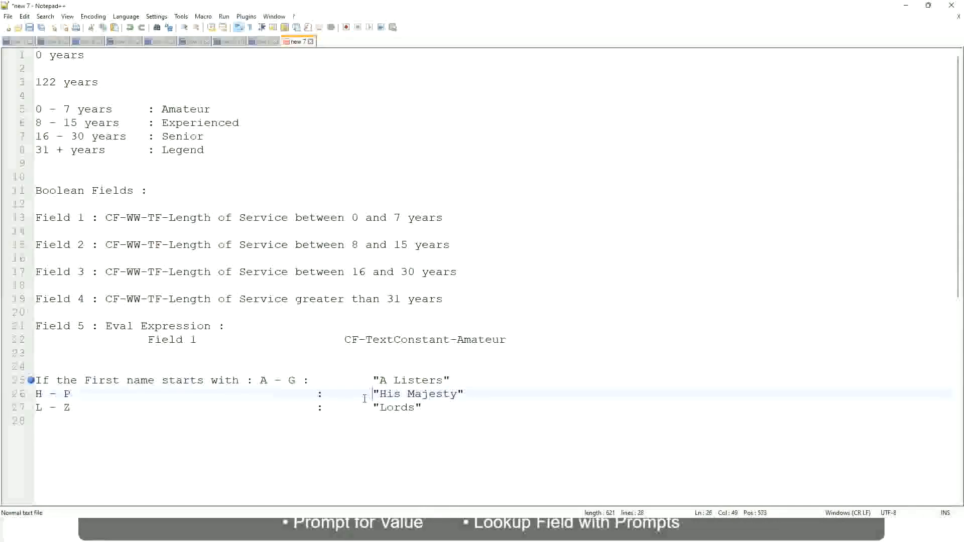
drag(428, 407, 30, 380)
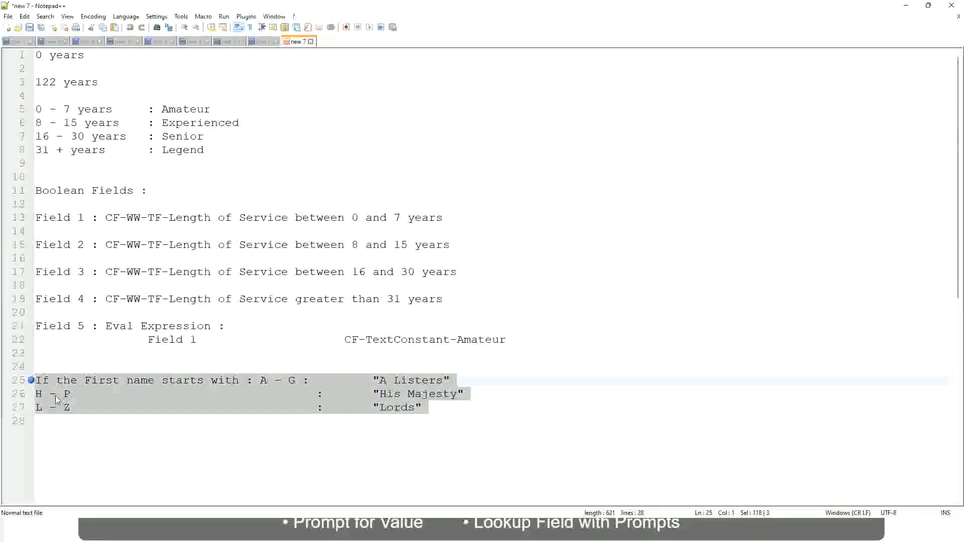
text(If )
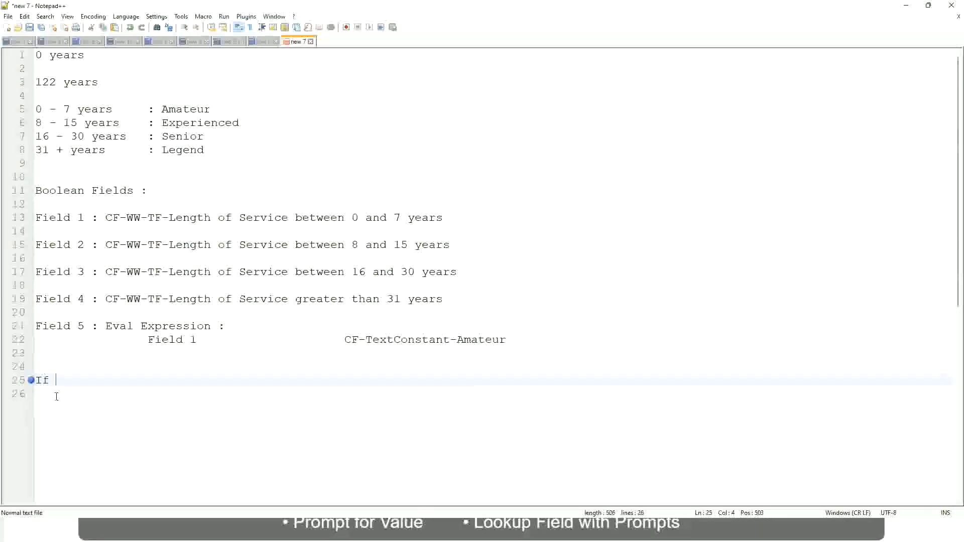
text(Prior E)
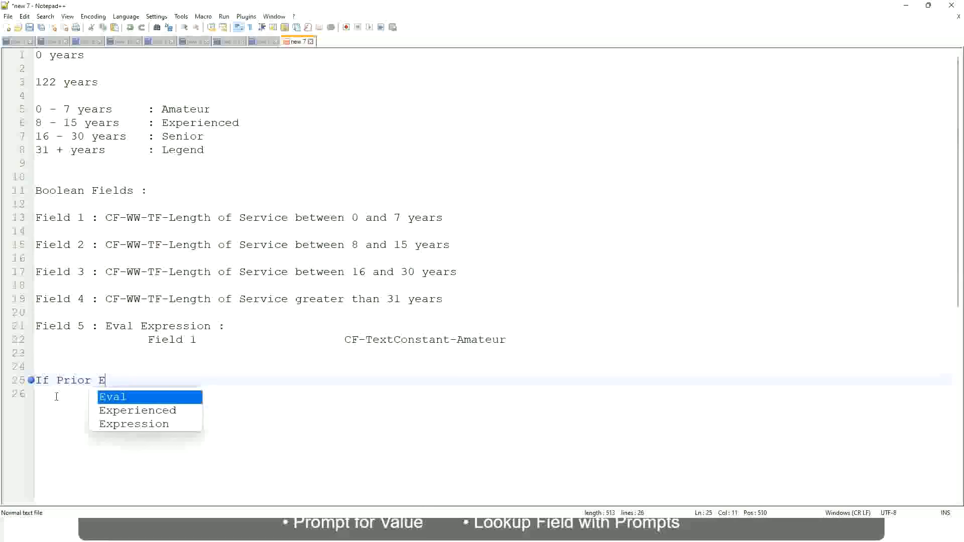
text(xperience)
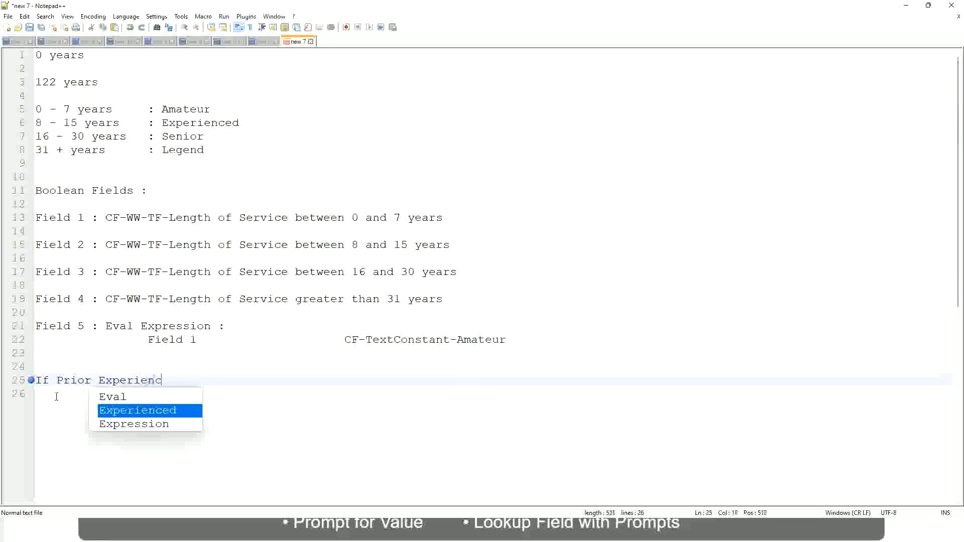
key(BackSpace)
key(BackSpace)
key(BackSpace)
key(BackSpace)
key(BackSpace)
key(BackSpace)
key(BackSpace)
key(BackSpace)
key(BackSpace)
key(BackSpace)
key(BackSpace)
key(BackSpace)
key(BackSpace)
key(BackSpace)
key(BackSpace)
key(BackSpace)
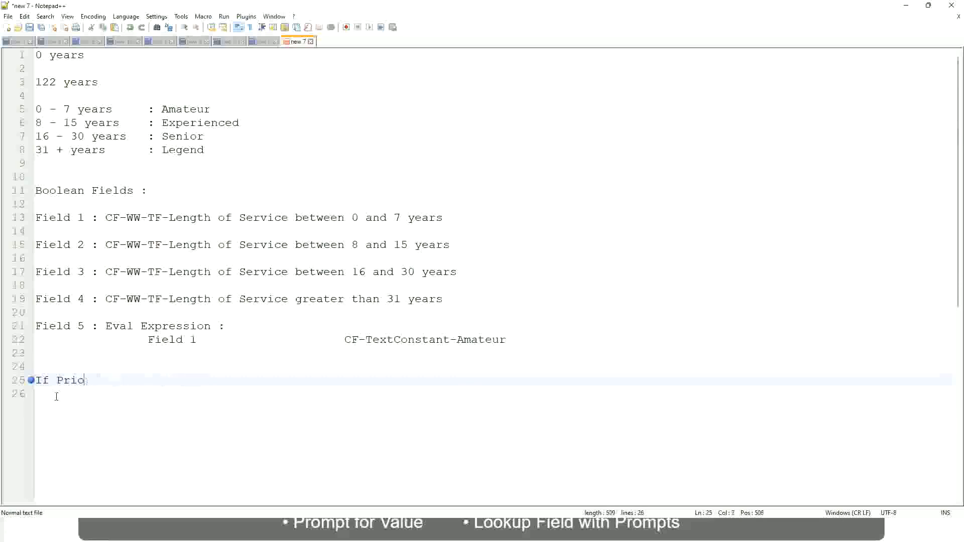
text(Job Profile is )
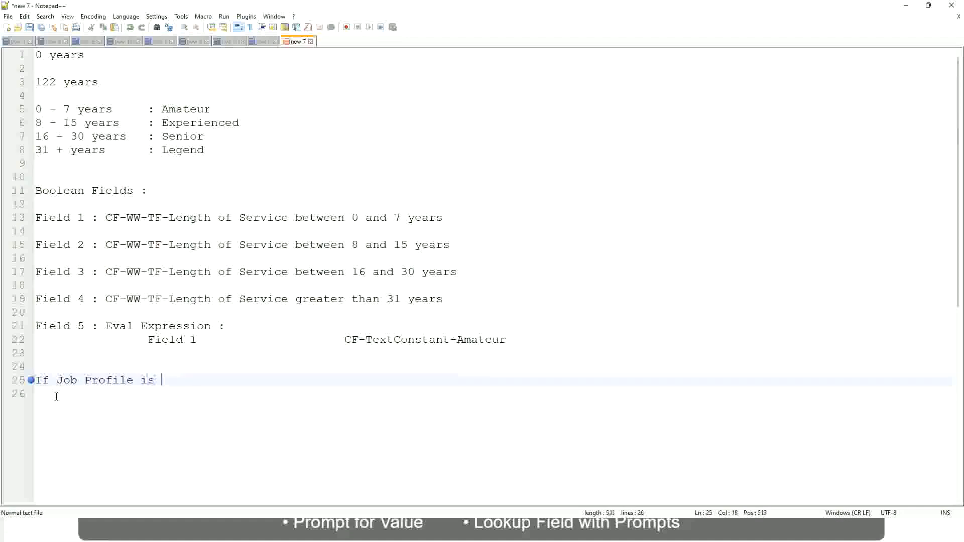
text(: Manager)
key(BackSpace)
key(BackSpace)
key(BackSpace)
key(BackSpace)
key(BackSpace)
key(BackSpace)
key(BackSpace)
key(BackSpace)
key(BackSpace)
key(BackSpace)
key(BackSpace)
key(BackSpace)
key(BackSpace)
key(BackSpace)
key(BackSpace)
key(BackSpace)
key(BackSpace)
key(BackSpace)
key(BackSpace)
key(BackSpace)
Write the condition "Management Level is Manager or Above" after "If" on line 25
text(Manage)
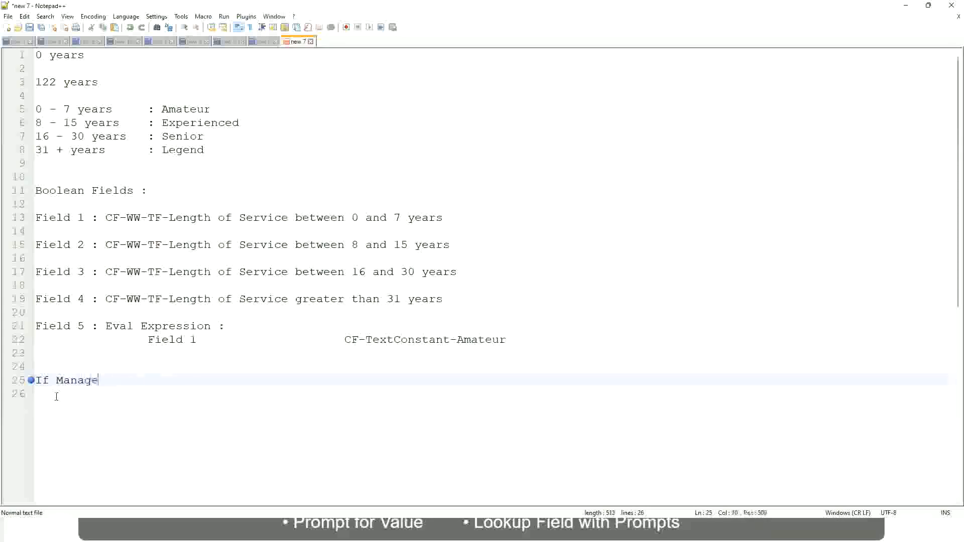
text(ment Level is Manager )
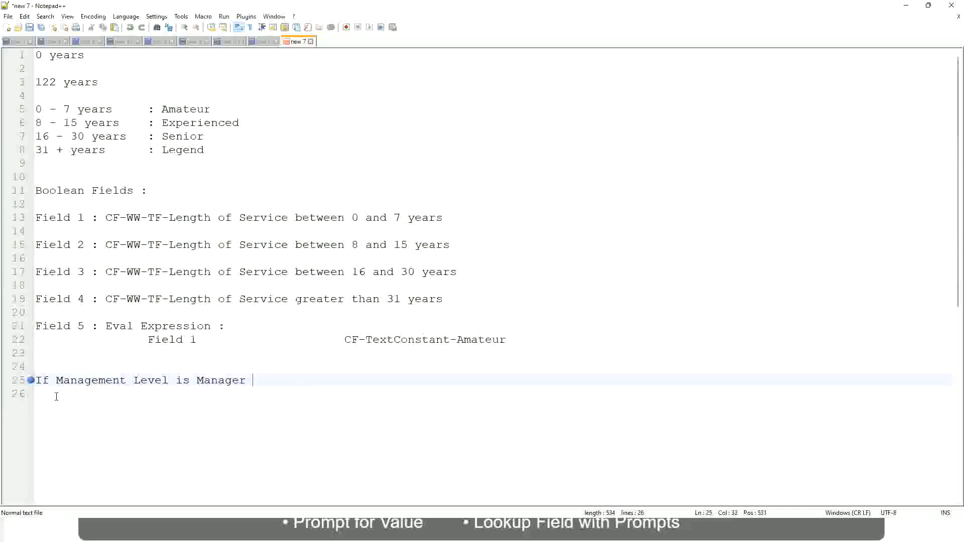
text(or Above)
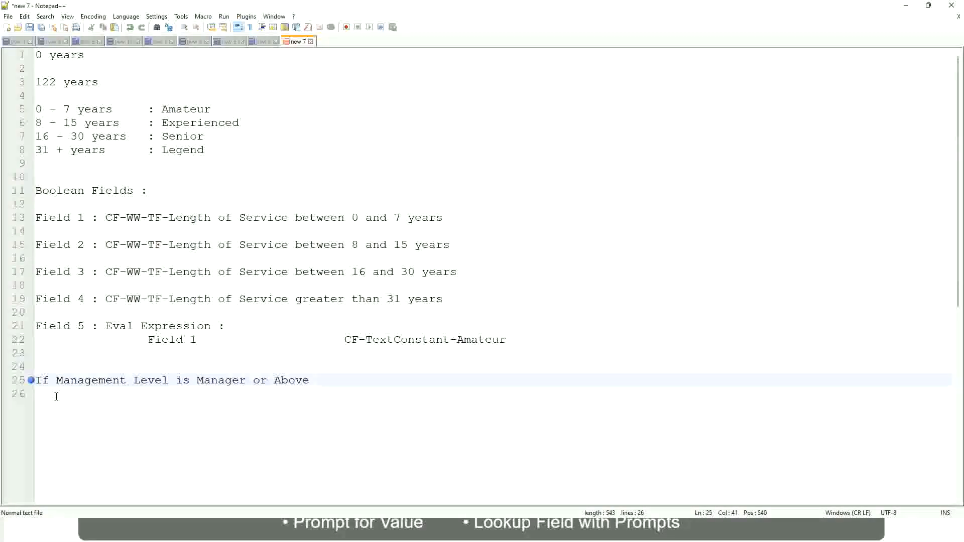
Add the outcome "Proposed Allowance Plan : Car Allowance" on line 25, spaced well apart from the condition
key(Tab)
key(Tab)
key(Tab)
key(Tab)
text(Proposed)
text(Allowance )
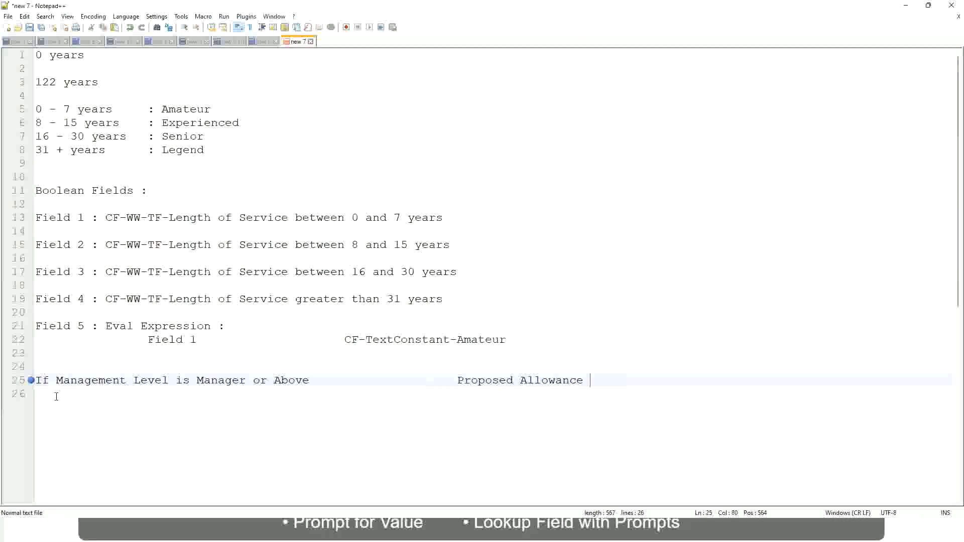
text(Plan)
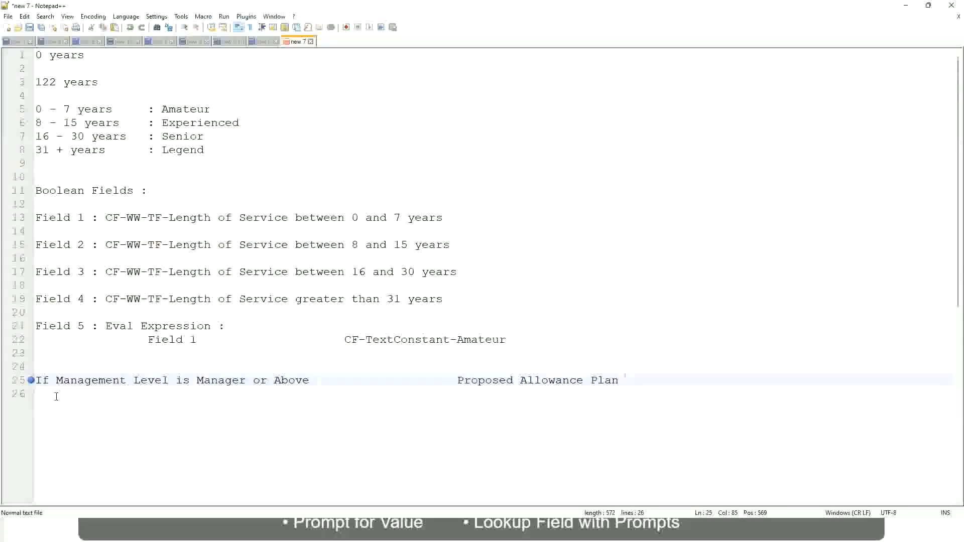
text(: Car Allowance)
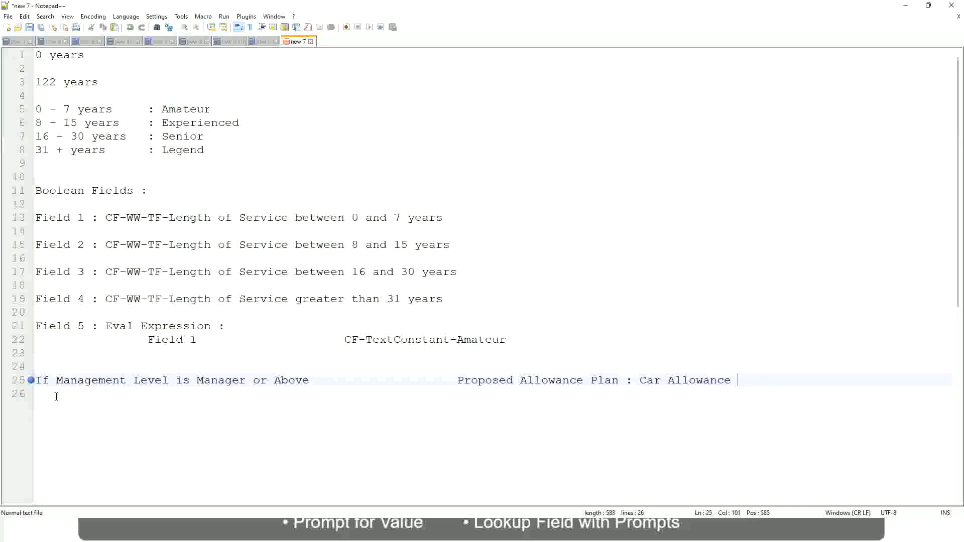
Begin line 26 with "If Management Level is" and remove "or Above" from the Manager condition on line 25
key(Return)
text(If Management Level is)
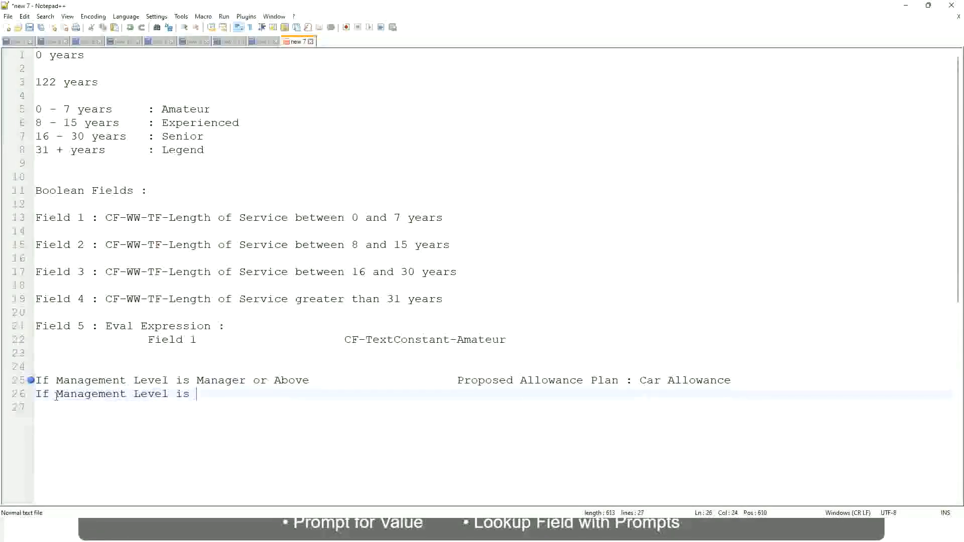
key(Up)
key(Right)
key(Right)
key(Right)
key(Right)
key(Right)
key(Right)
key(shift+Right)
key(shift+Right)
key(shift+Right)
key(shift+Right)
key(shift+Right)
key(shift+Right)
key(shift+Right)
key(shift+Right)
key(shift+Right)
key(Delete)
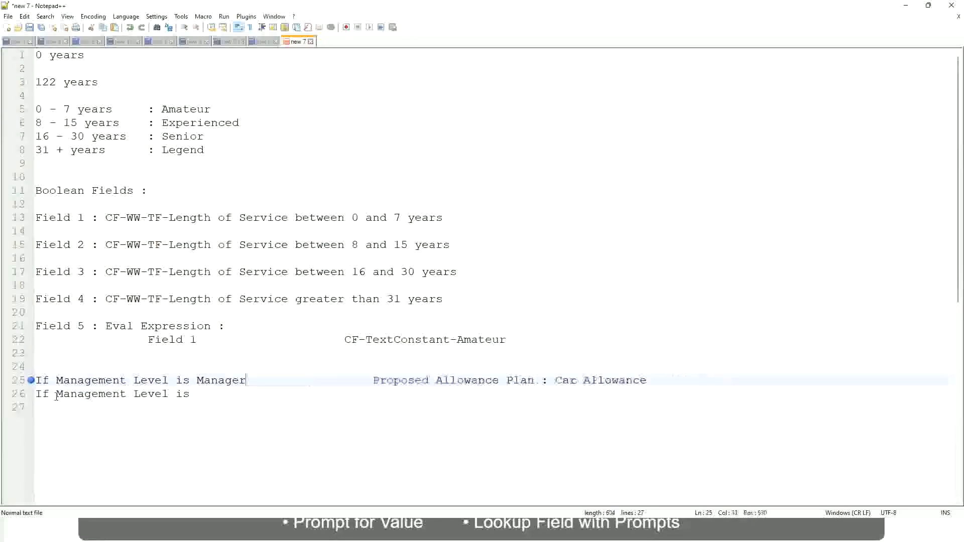
Complete line 26 with the level Director and the outcome "Executive Allowance" aligned under the first rule's outcome
key(Down)
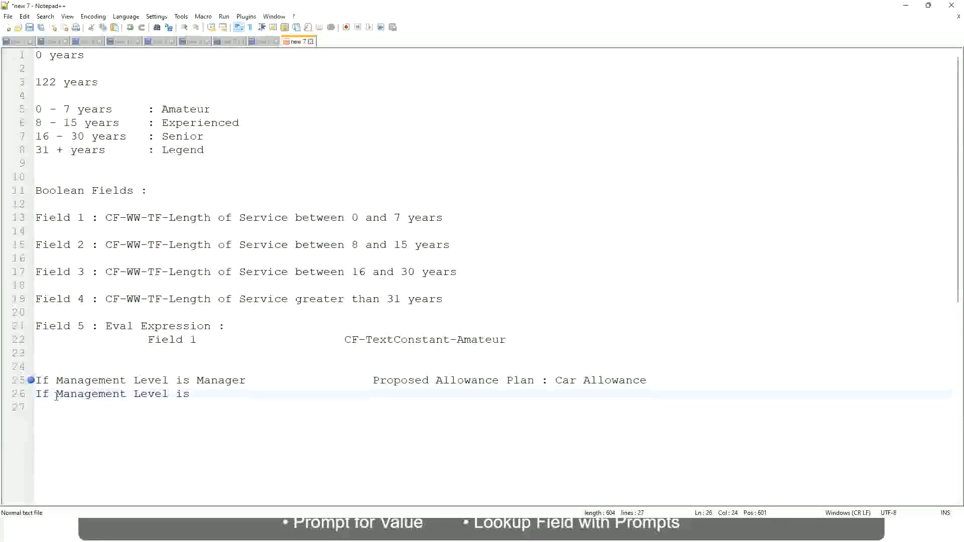
text(Director)
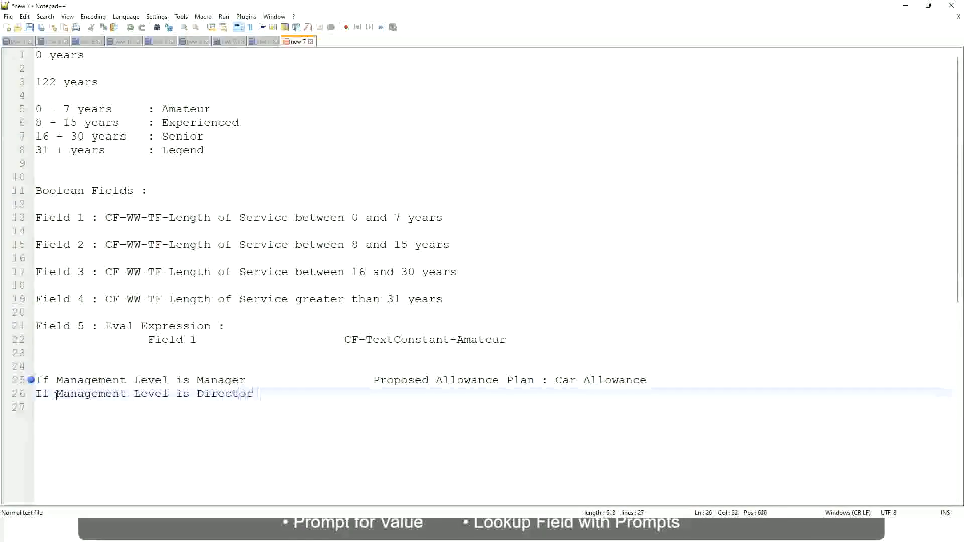
key(Tab)
key(Tab)
key(Tab)
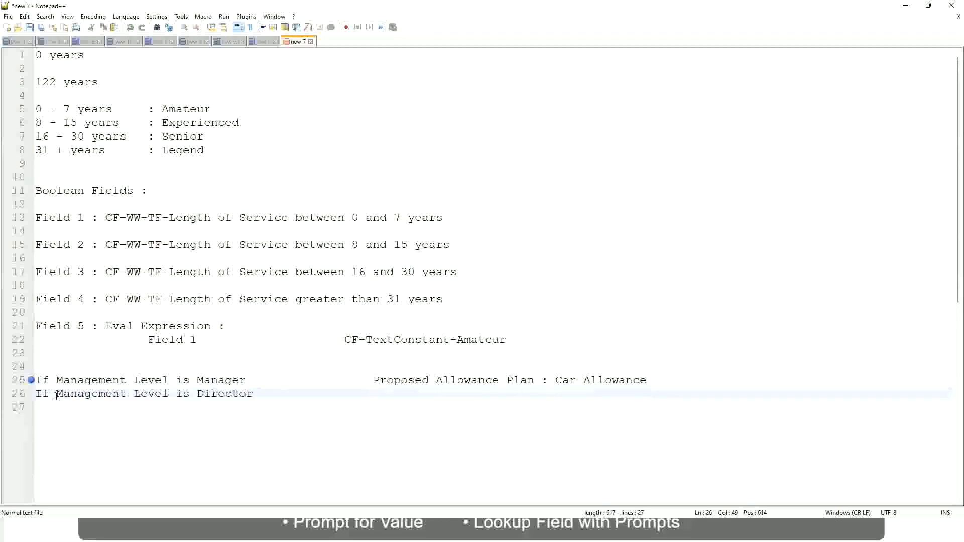
text(Executive Allo)
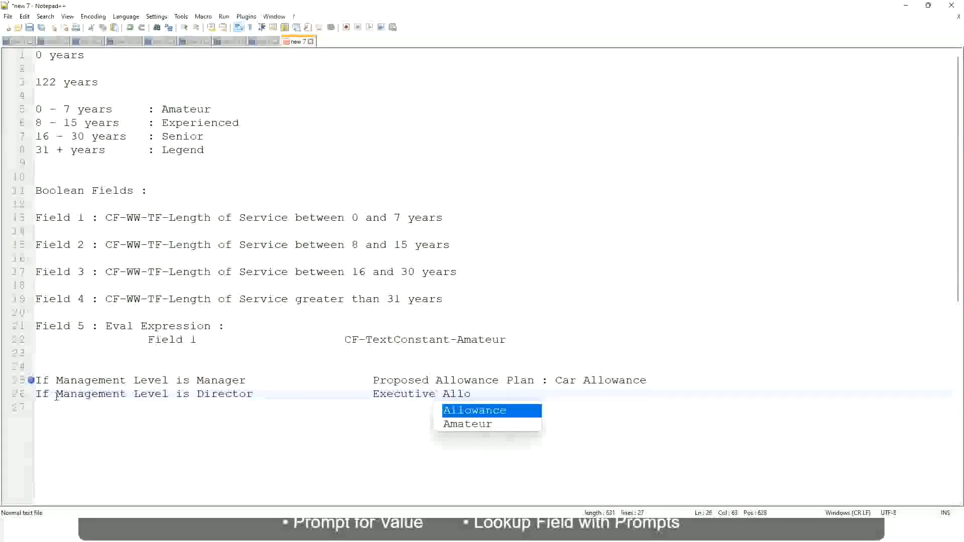
key(Return)
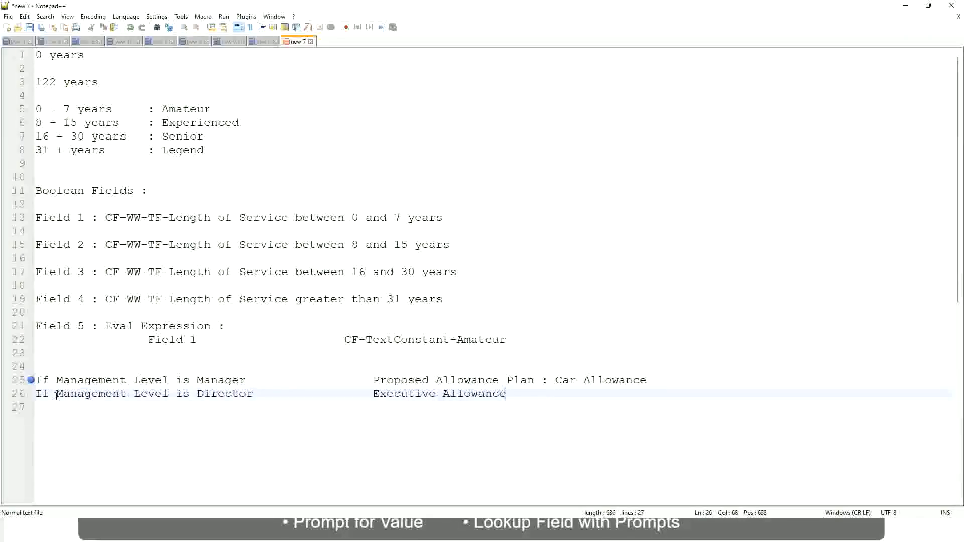
Begin line 27 with the condition text "If Management Level is"
key(Return)
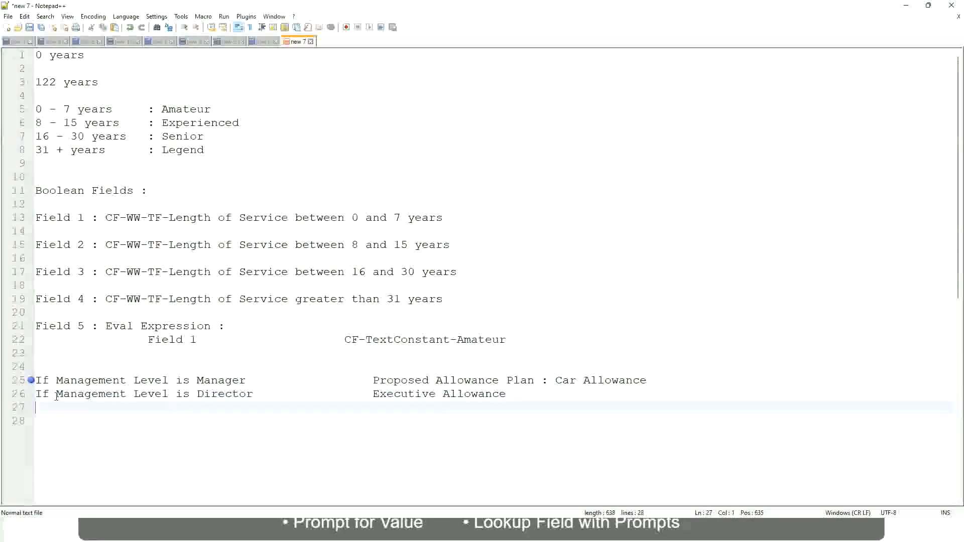
text(If Management)
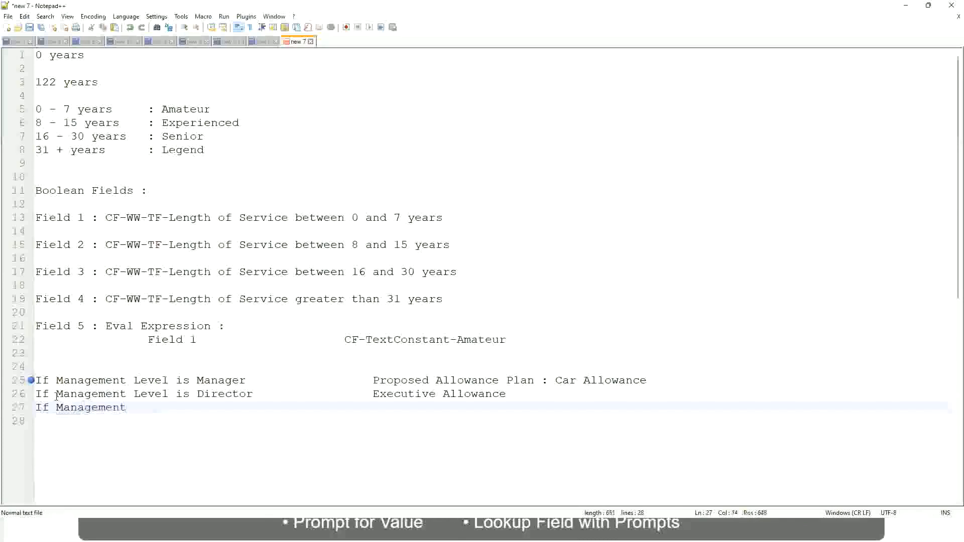
text( Le)
key(BackSpace)
key(BackSpace)
text(le)
key(BackSpace)
key(BackSpace)
text(Le)
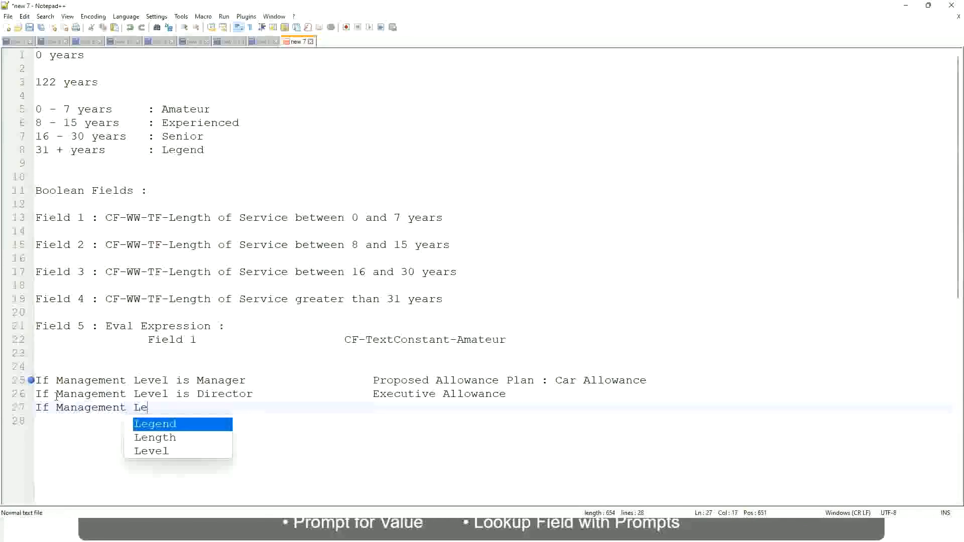
key(Down)
key(Down)
key(Return)
text(is )
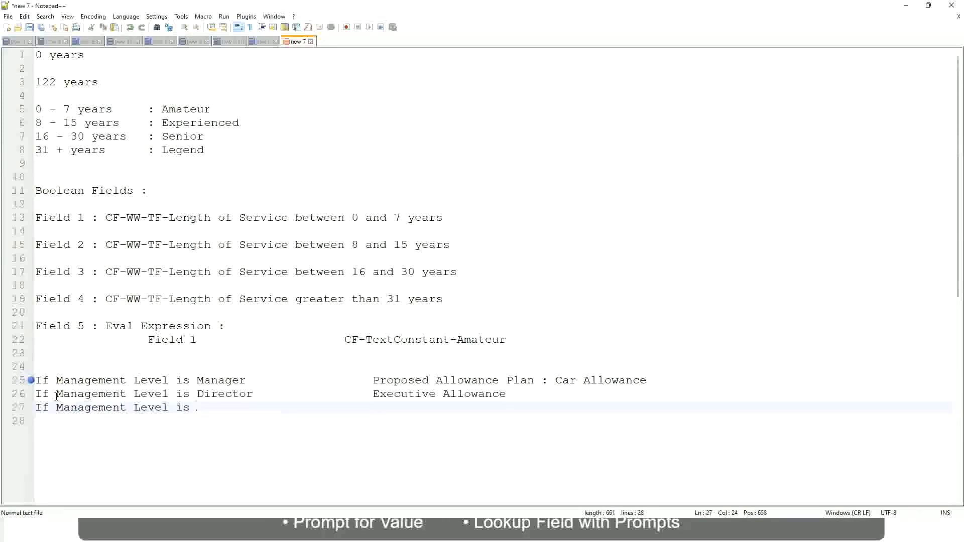
Complete line 27 with the level CEO and the outcome "CEO Allowance" aligned under the outcomes above
text(CEO)
key(Tab)
key(Tab)
text(CEO Allowance)
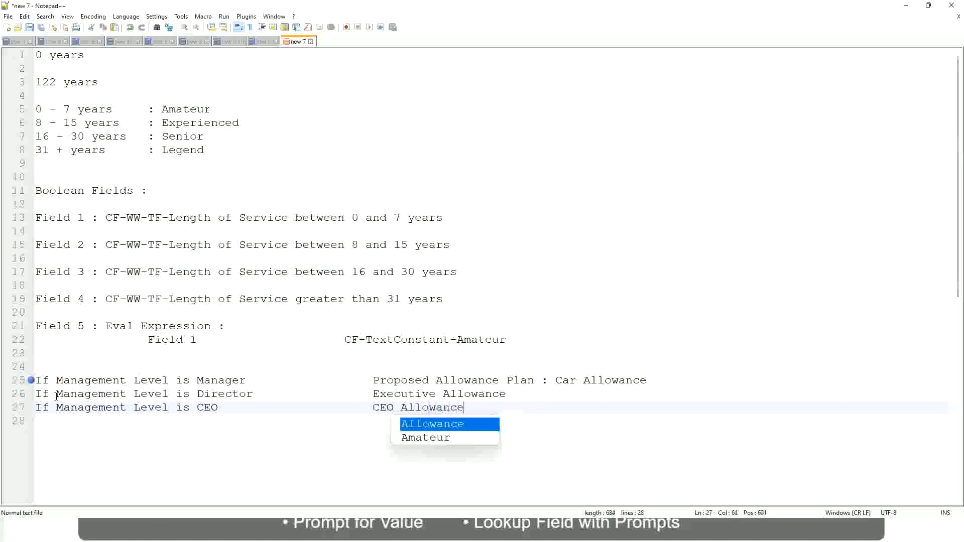
key(Return)
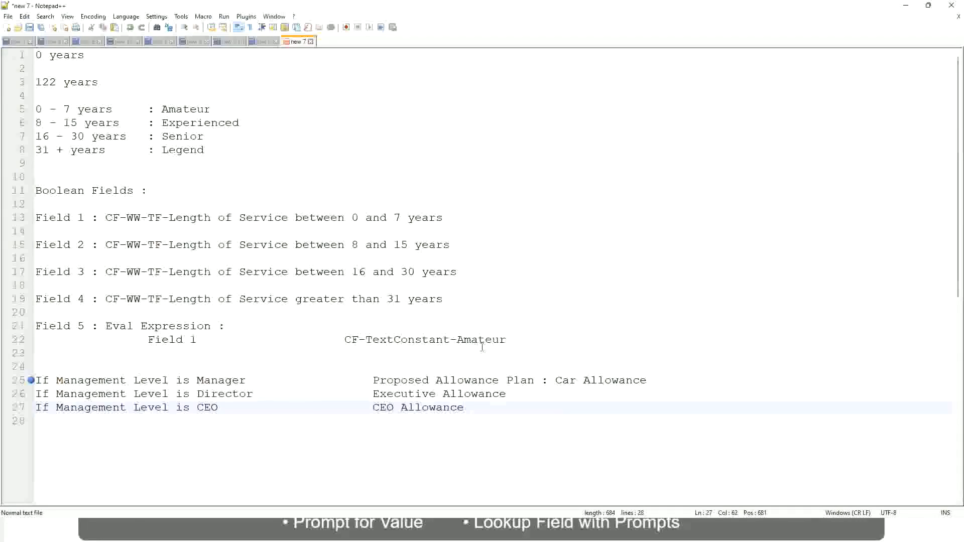
click(556, 380)
drag(555, 380, 648, 377)
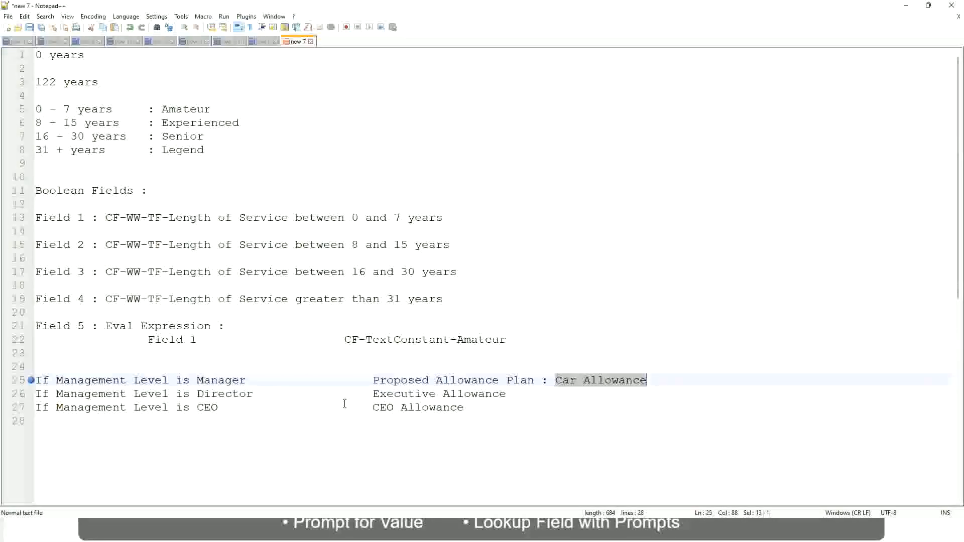
click(450, 379)
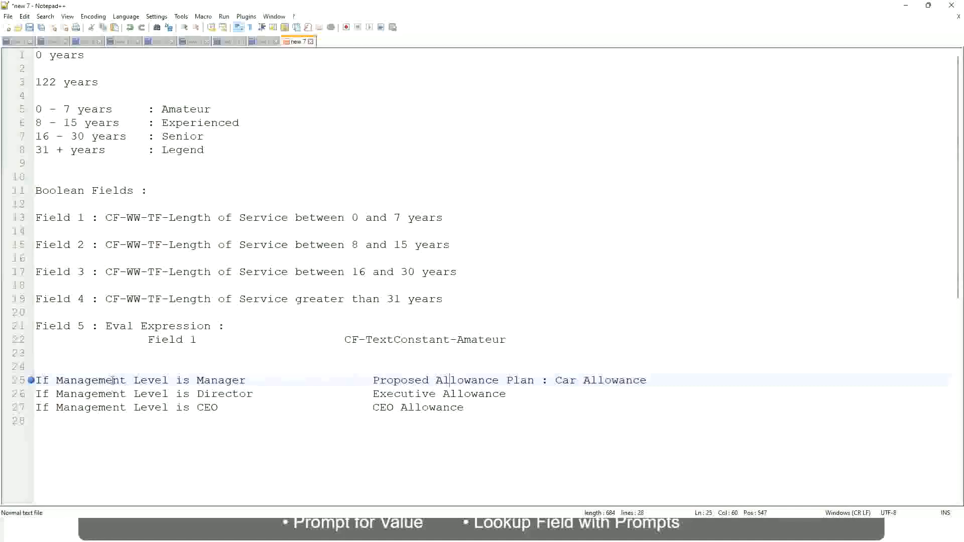
click(196, 380)
Replace the outcome of the Manager rule on line 25 with "First Line Manager"
drag(374, 380, 660, 377)
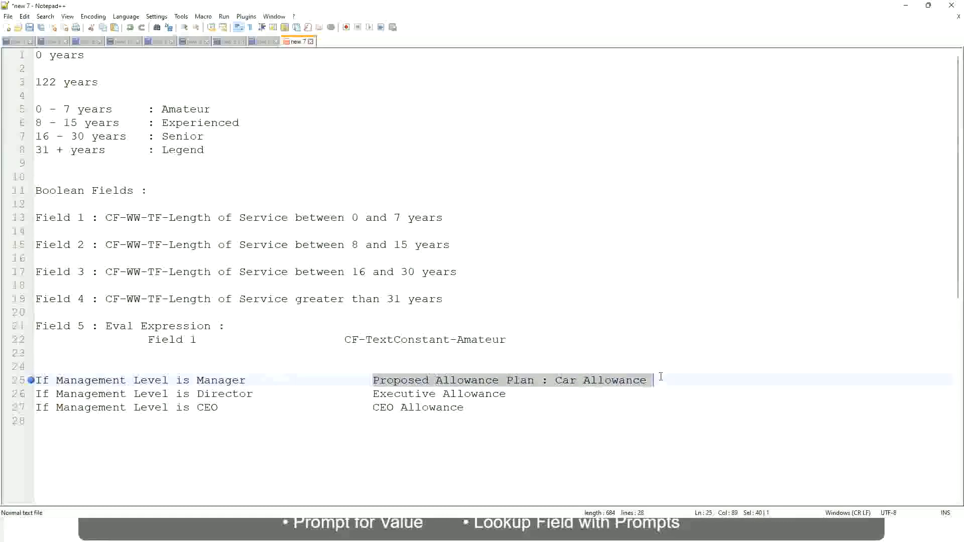
text(Managers)
key(BackSpace)
key(BackSpace)
key(BackSpace)
key(BackSpace)
key(BackSpace)
key(BackSpace)
key(BackSpace)
key(BackSpace)
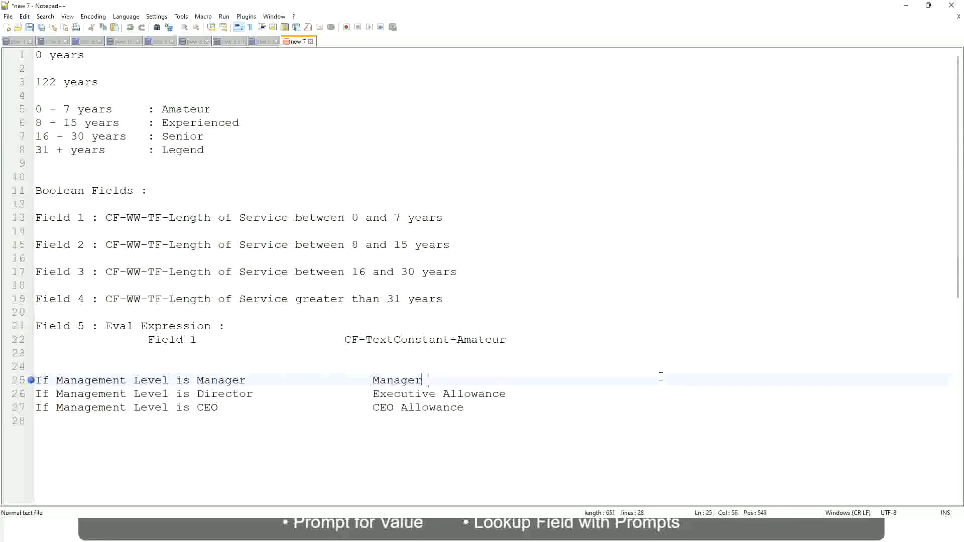
text(Firs)
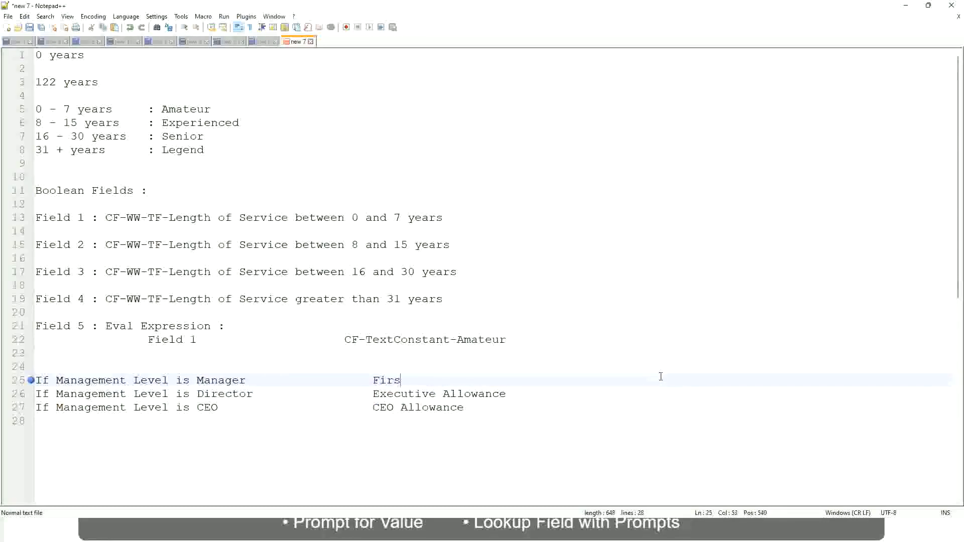
text(t Line Manager)
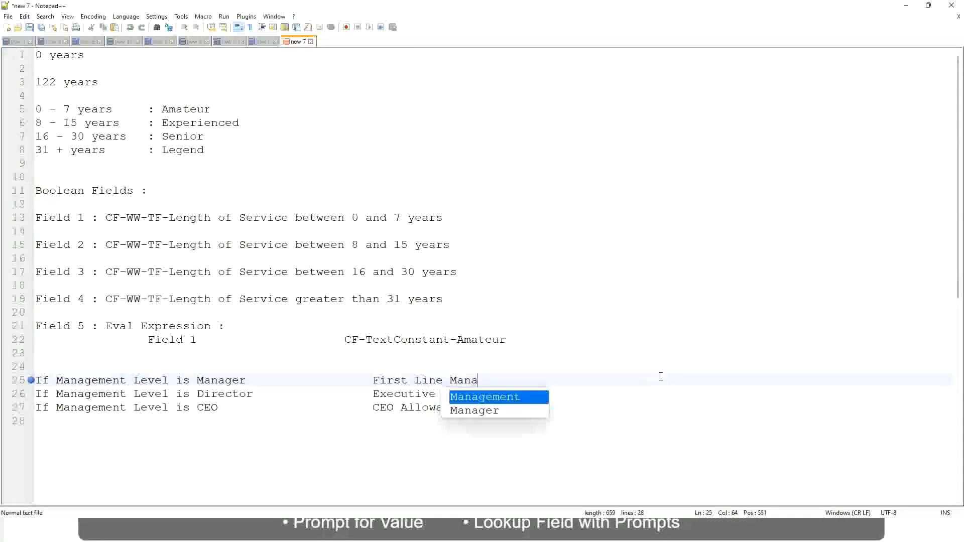
Insert "Name of the" in front of "First Line Manager" on line 25
key(Left)
key(Left)
key(Left)
key(Left)
key(Left)
key(Left)
key(Left)
key(Left)
key(Left)
key(Left)
key(Left)
key(Left)
key(Left)
key(Left)
key(Left)
key(Left)
key(Left)
key(Left)
key(Left)
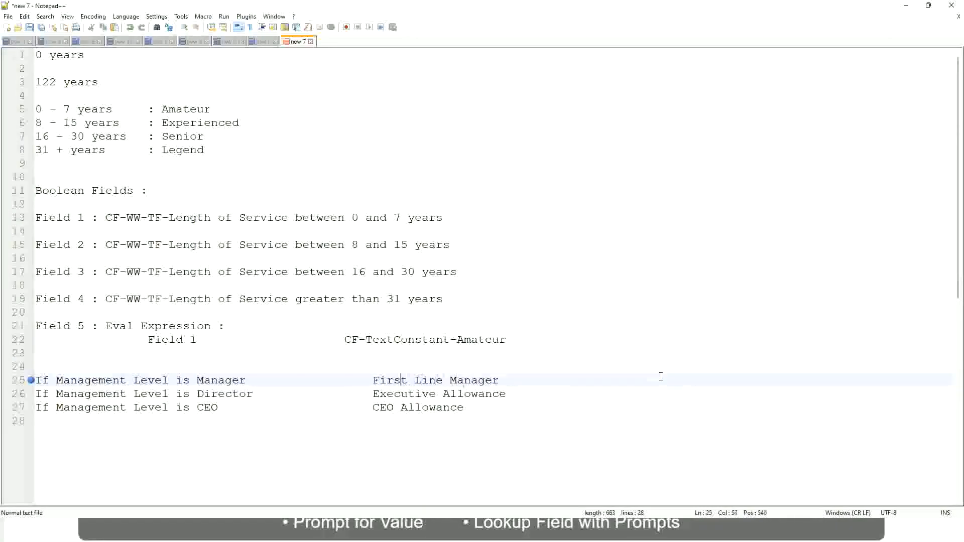
text(Name of the)
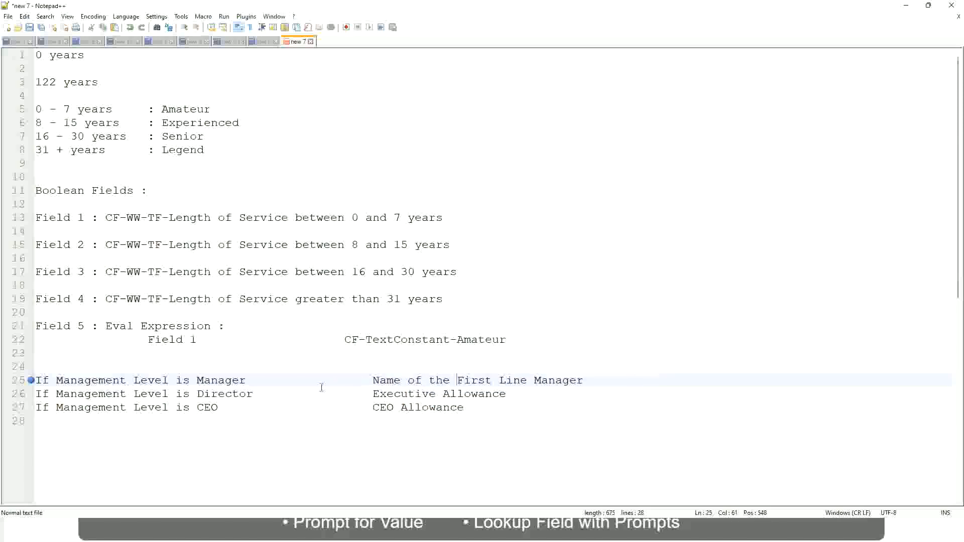
Replace the outcome of the Director rule on line 26 with the opening words "Name of"
drag(374, 392, 509, 392)
text(Name)
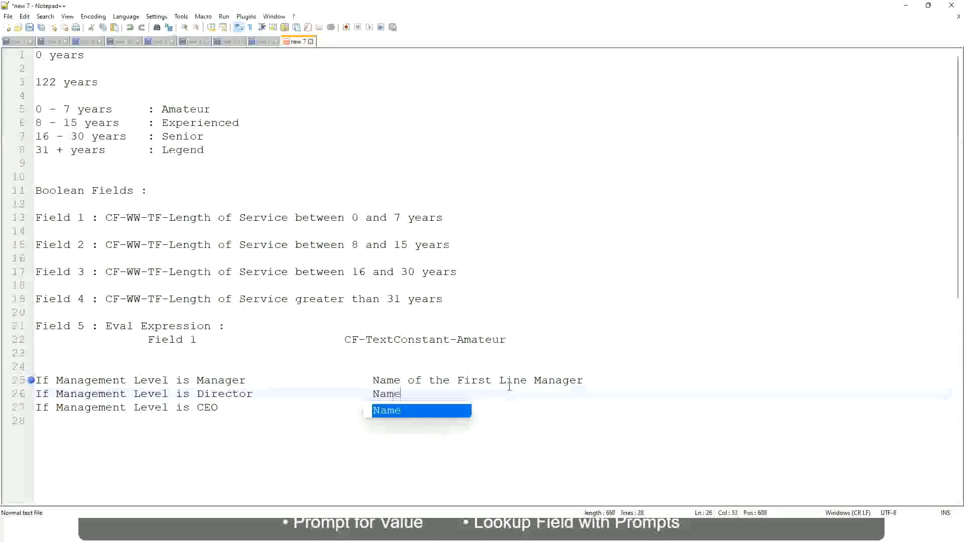
key(Escape)
text(of )
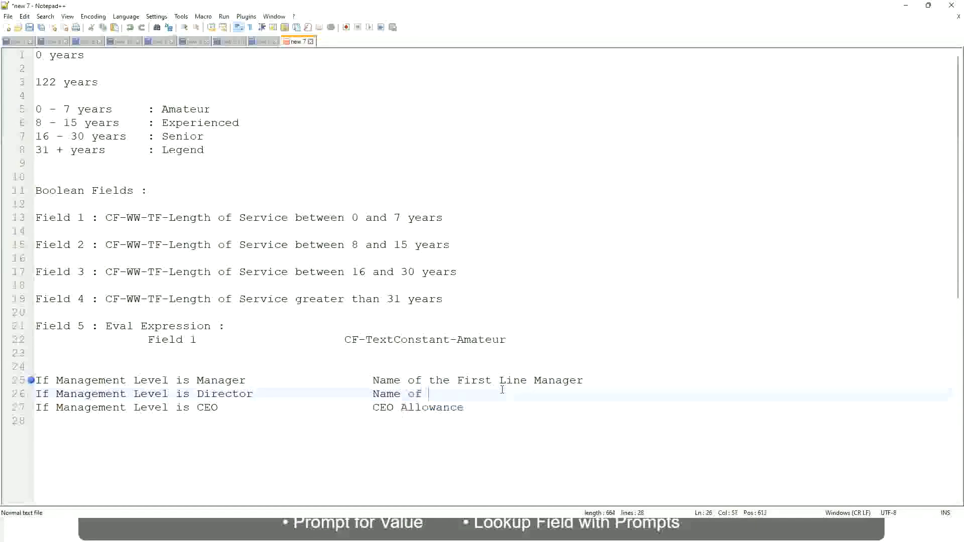
text(the First)
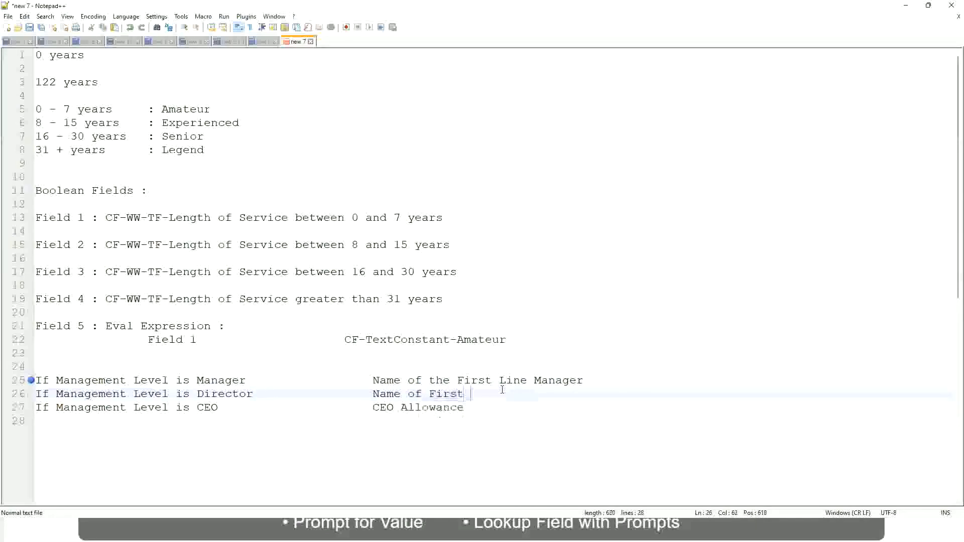
key(BackSpace)
key(BackSpace)
key(BackSpace)
key(BackSpace)
key(BackSpace)
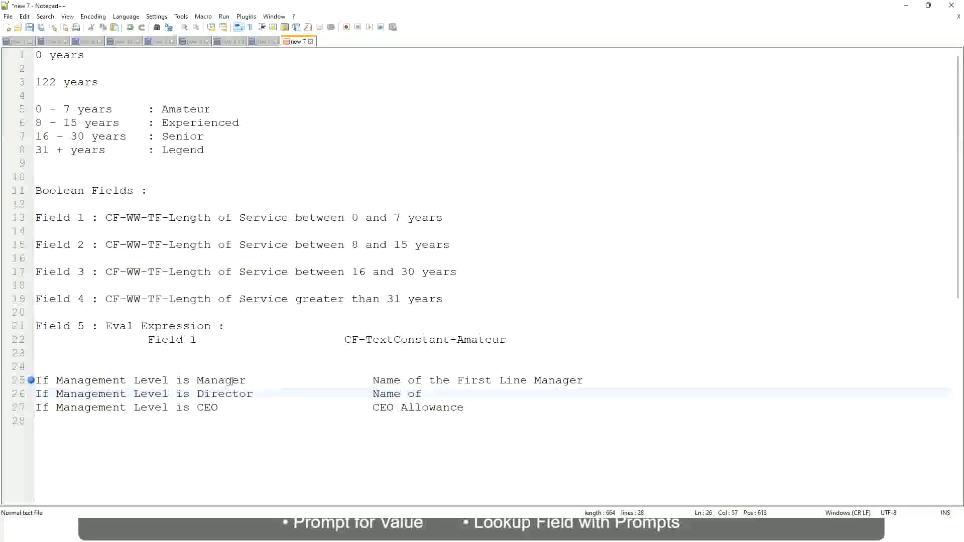
Change "First" to "Second" in line 25's outcome and complete line 26's outcome as "Name of Manager"
double_click(472, 381)
text(Second)
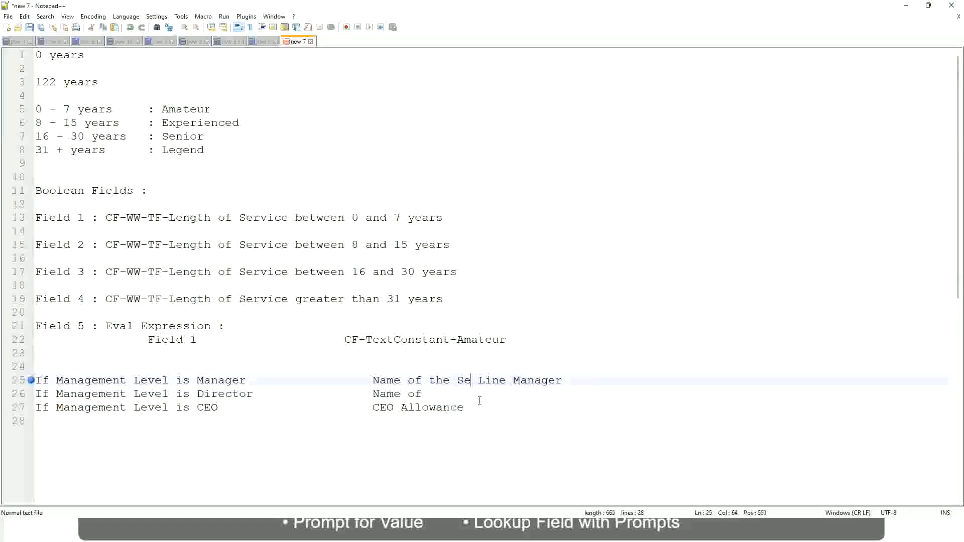
key(BackSpace)
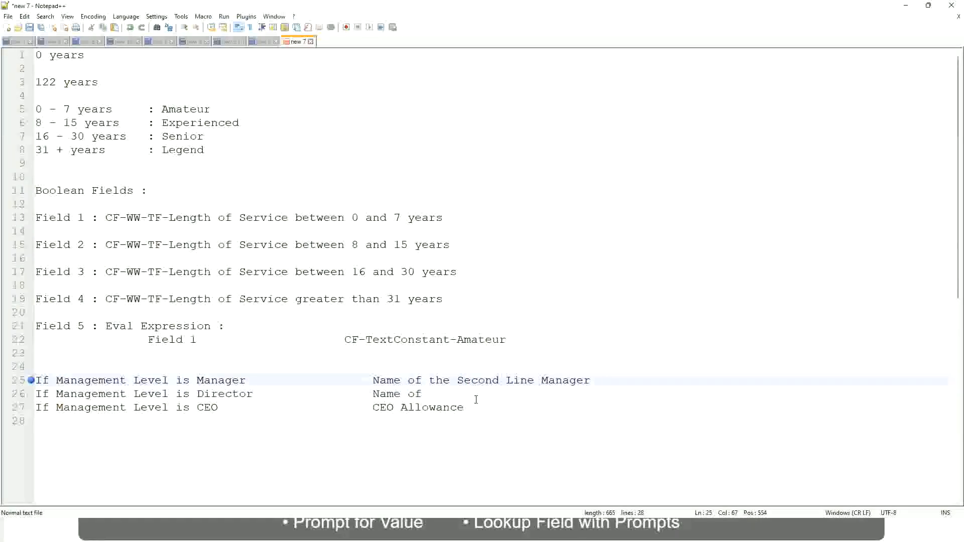
click(436, 393)
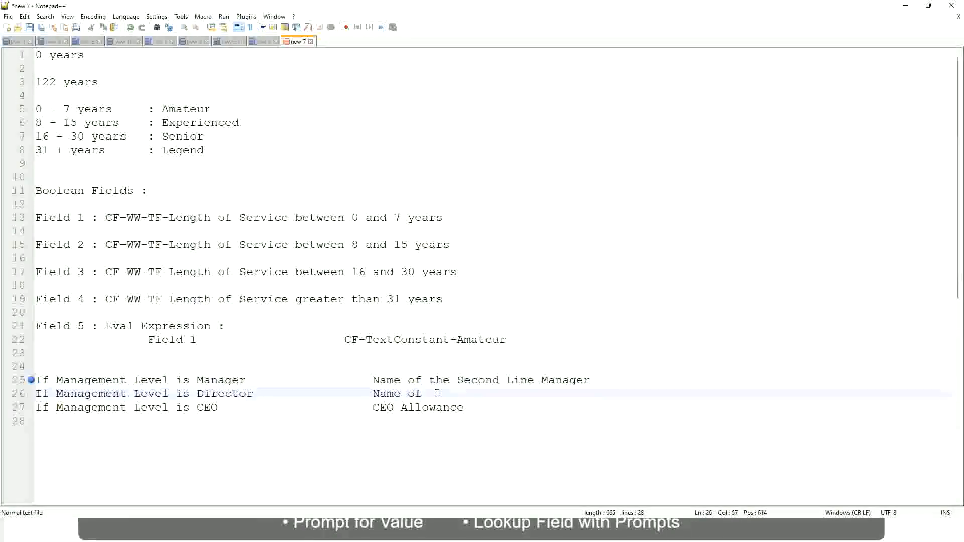
text(Manager)
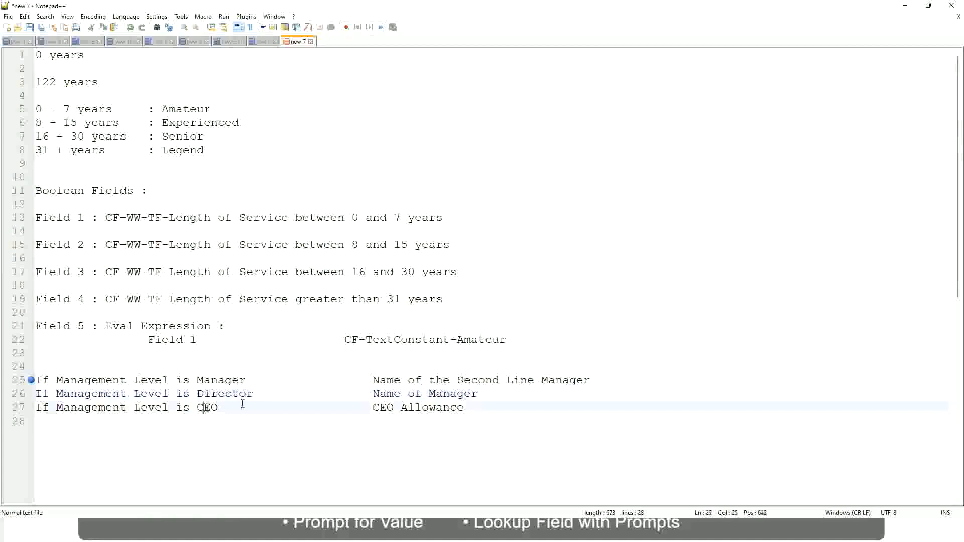
Replace the outcome of the CEO rule on line 27 with "name of CEO/Himself/Herself"
drag(372, 407, 477, 407)
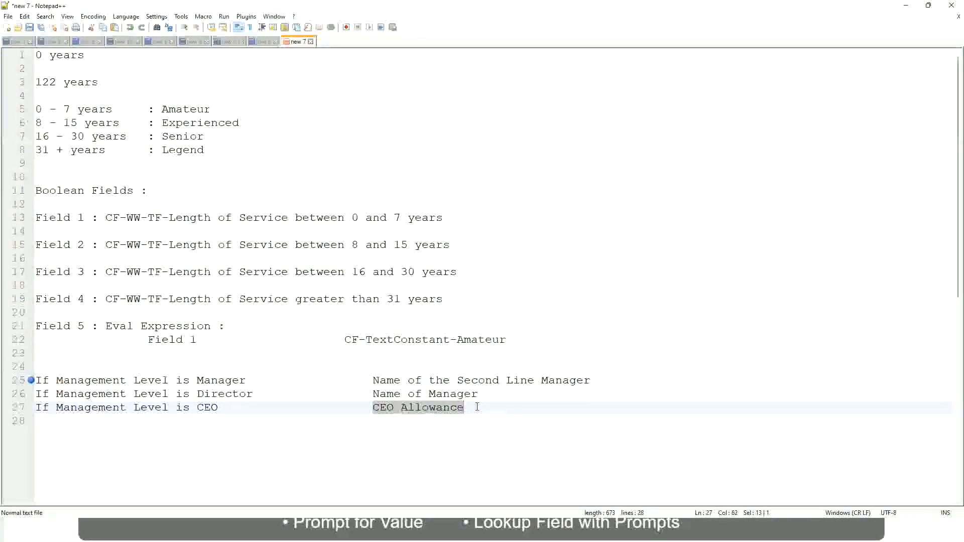
text(name of CEO )
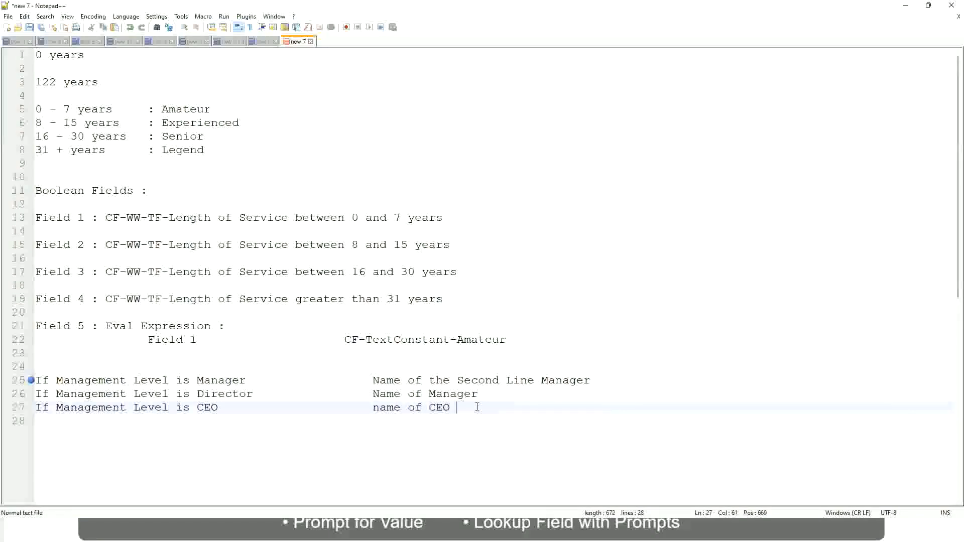
text(/Himself/Herself)
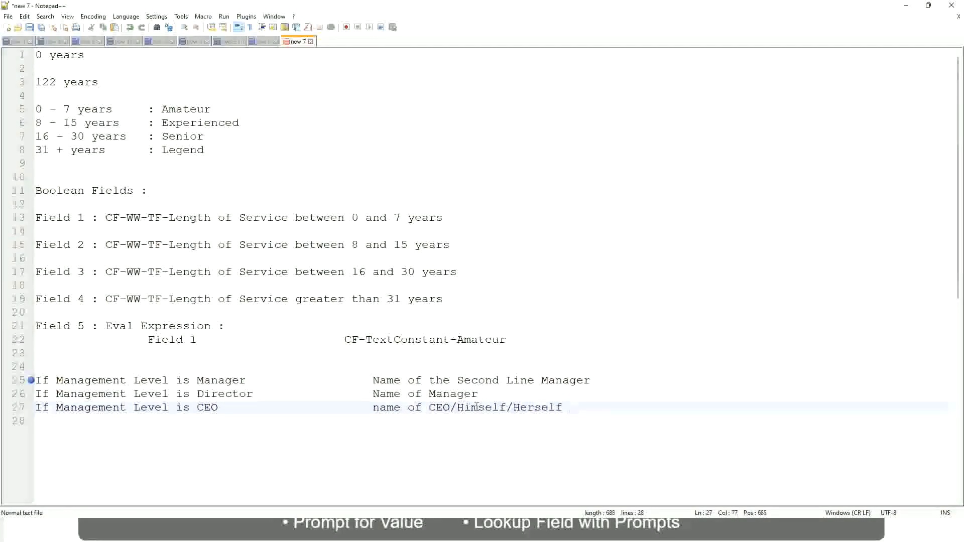
Review the Manager, Director and CEO rules on lines 25 to 27, comparing each management level with its outcome
click(344, 407)
click(147, 380)
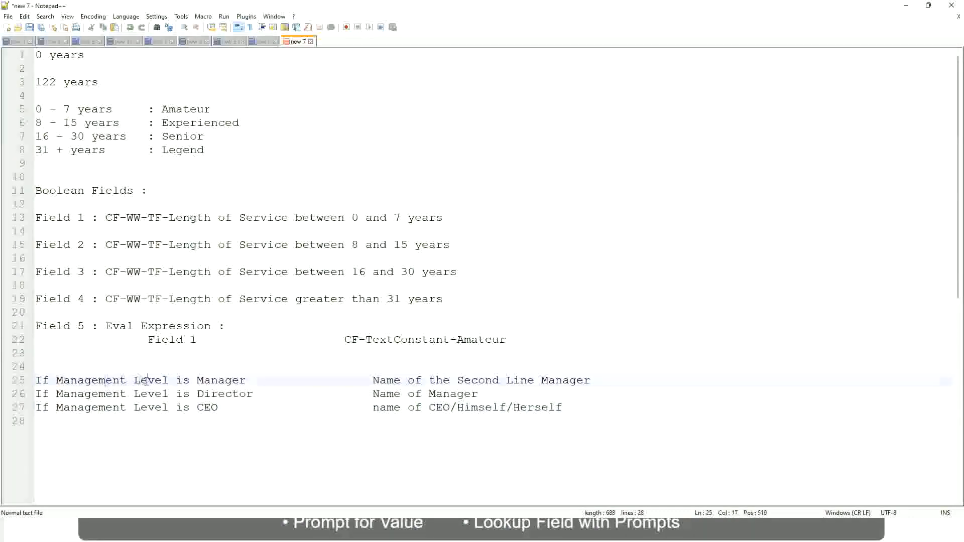
click(223, 380)
click(197, 395)
click(238, 393)
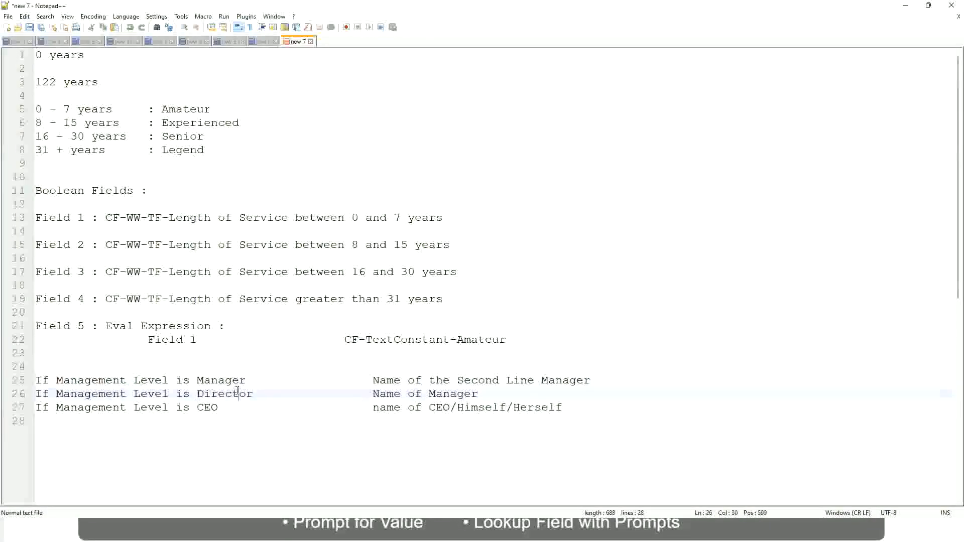
click(479, 394)
click(216, 395)
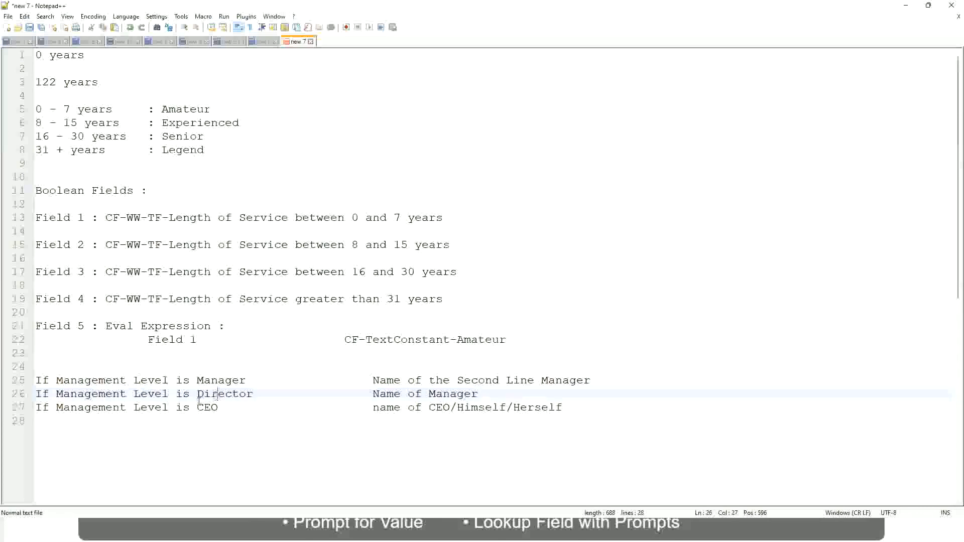
click(208, 408)
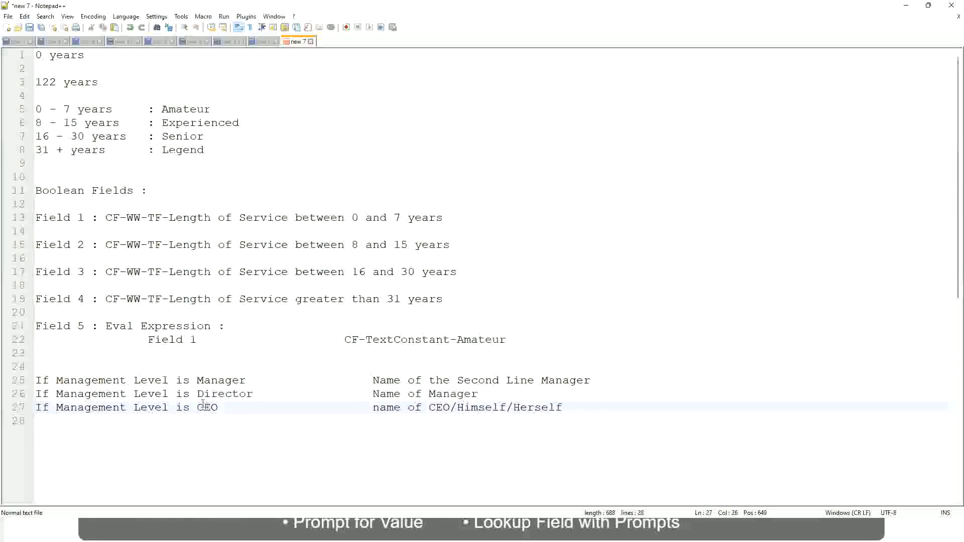
click(451, 408)
click(566, 407)
drag(581, 404, 31, 382)
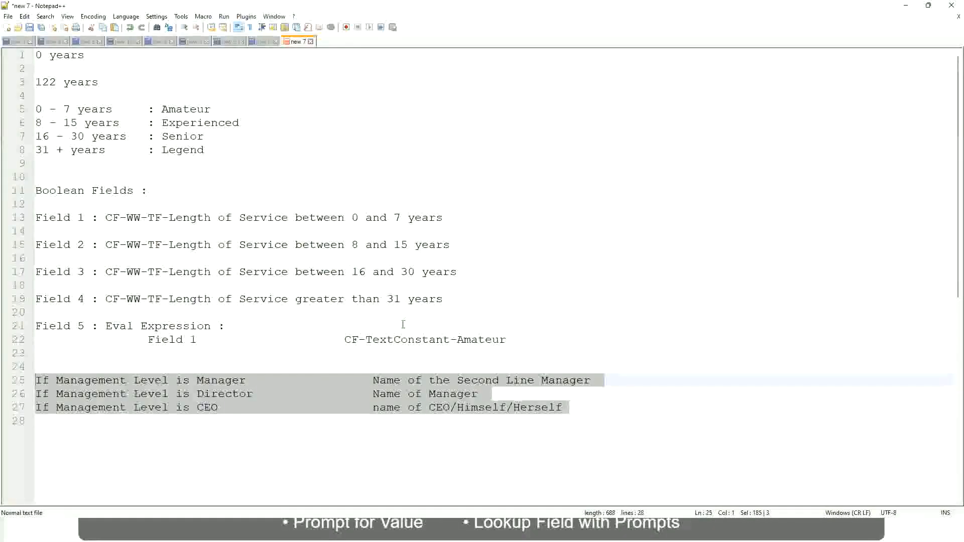
click(407, 380)
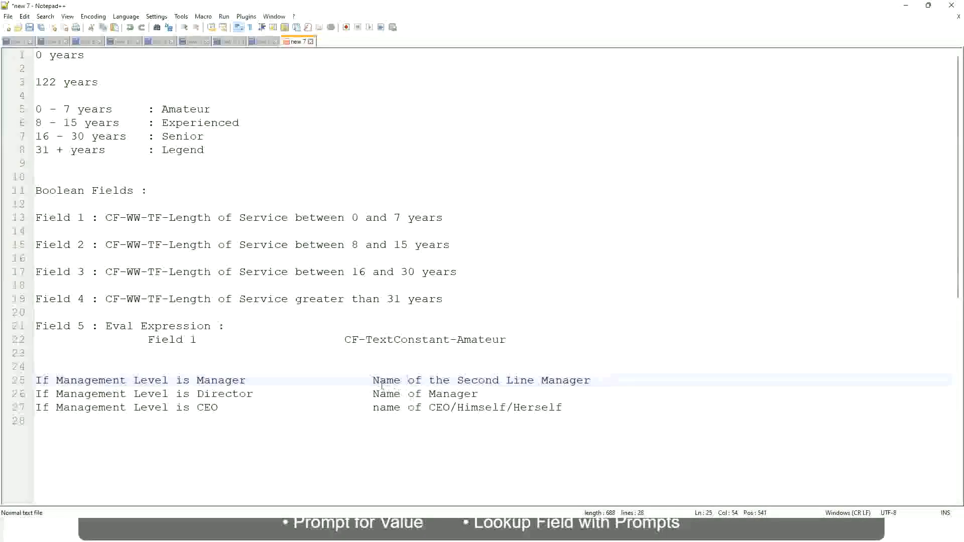
drag(373, 380, 591, 380)
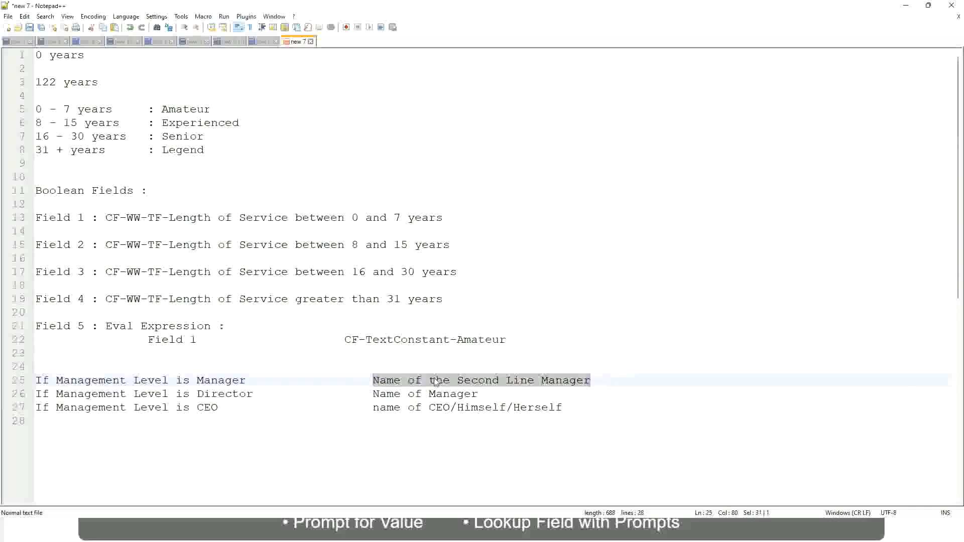
key(Right)
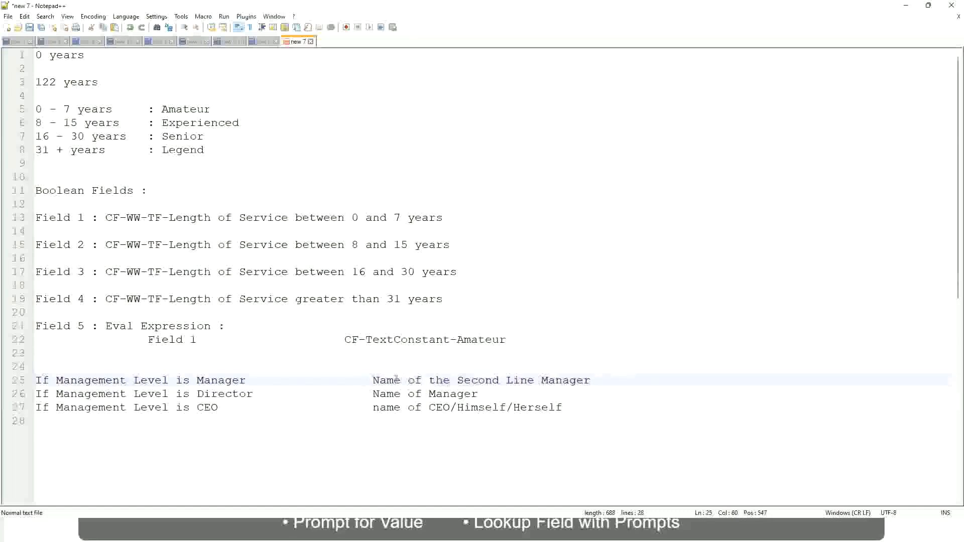
drag(373, 380, 591, 380)
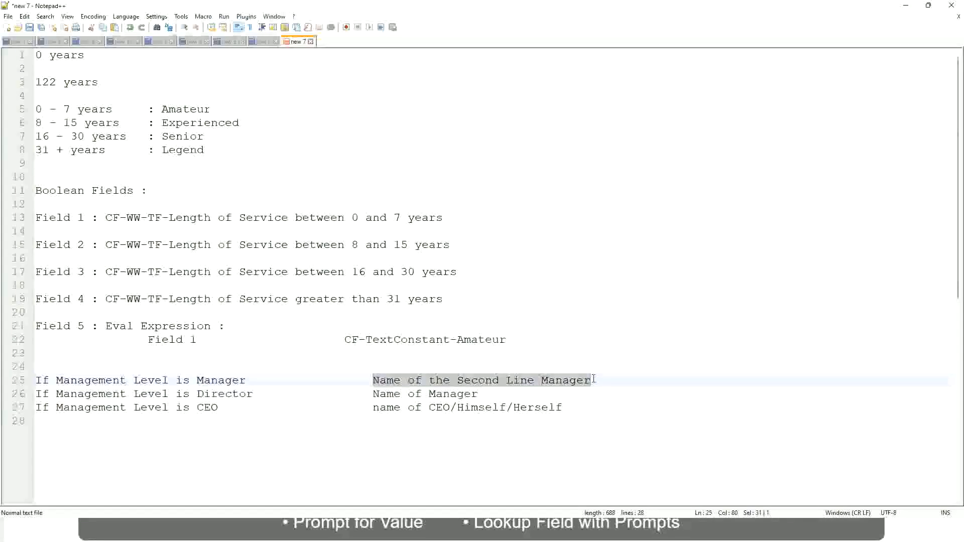
click(494, 380)
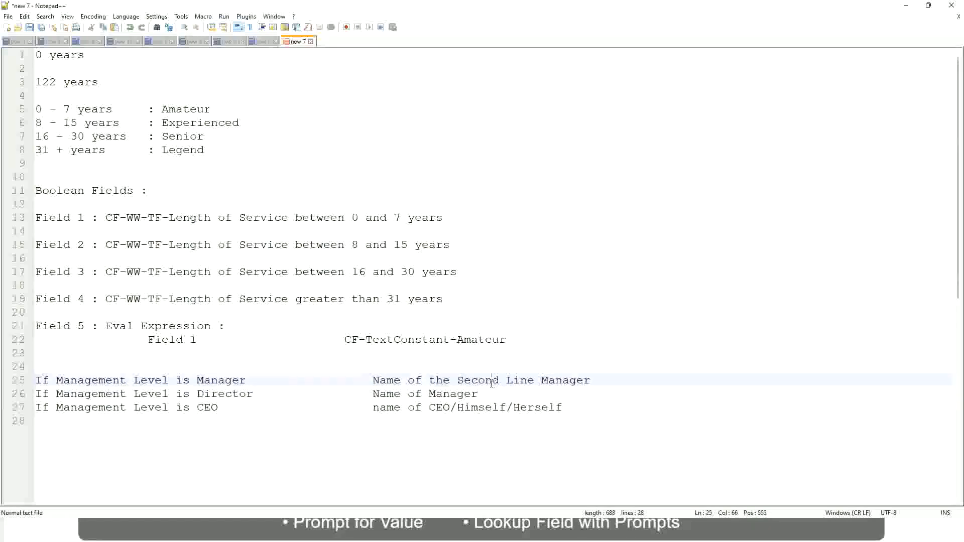
Compare the fixed experience band labels on lines 5 to 8 with the management level outcomes on lines 25 to 27
click(251, 380)
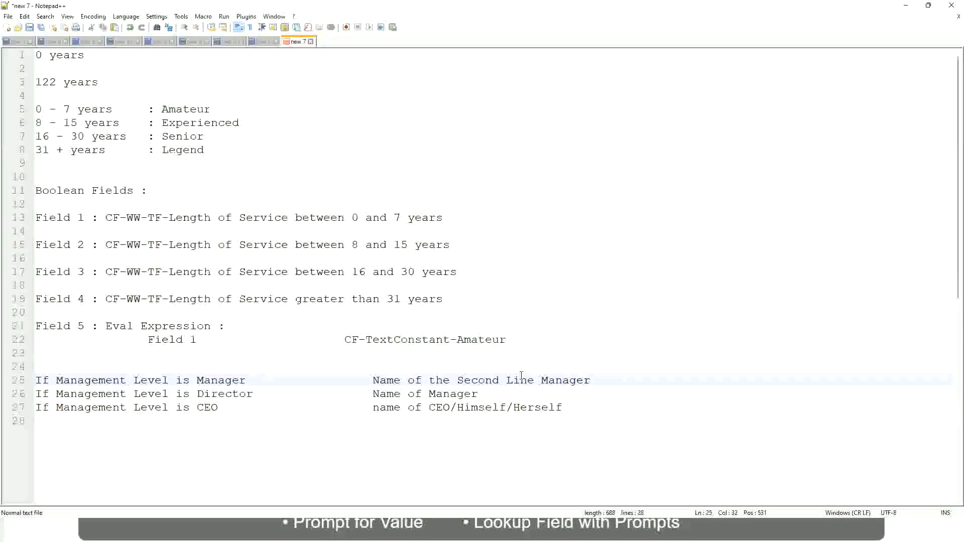
click(494, 377)
drag(527, 380, 534, 380)
click(605, 378)
click(569, 374)
double_click(183, 109)
double_click(184, 122)
double_click(183, 136)
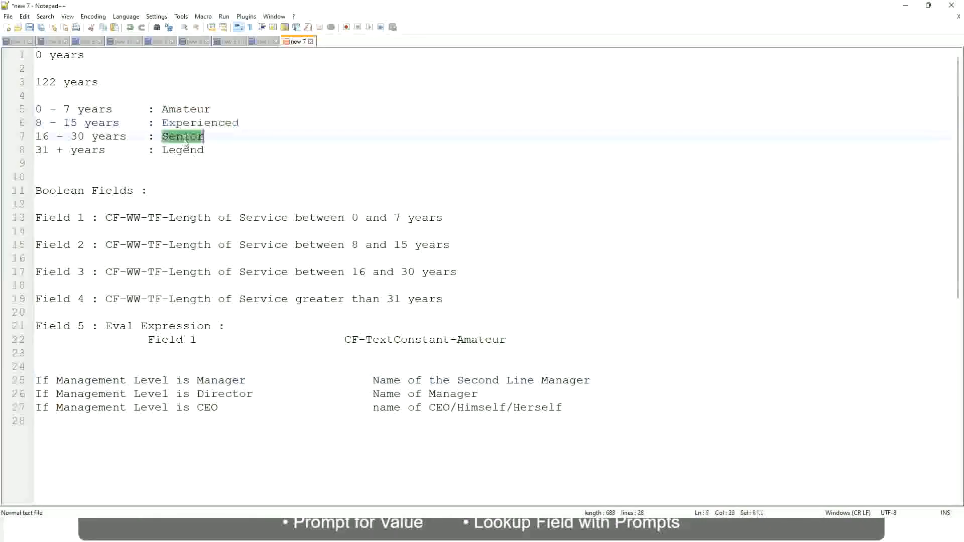
click(218, 148)
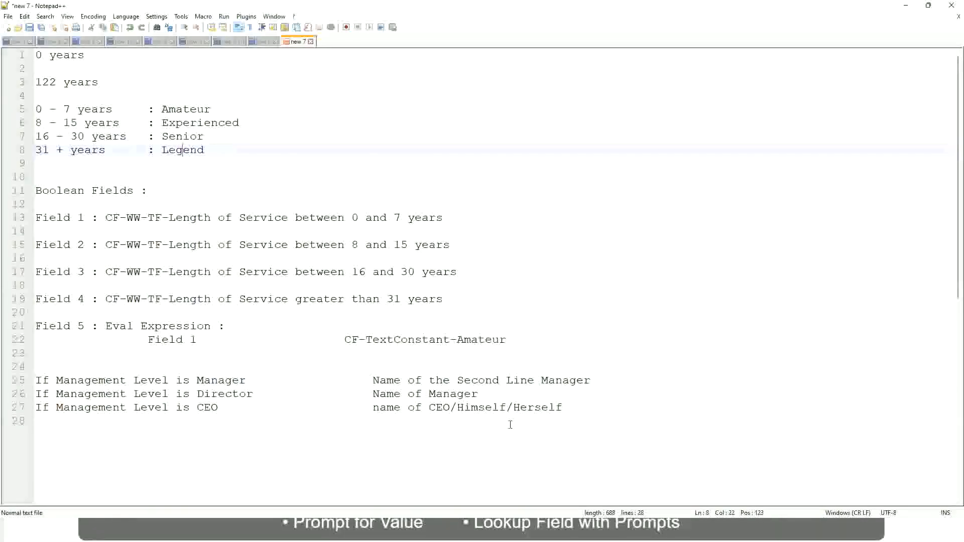
click(494, 407)
click(463, 380)
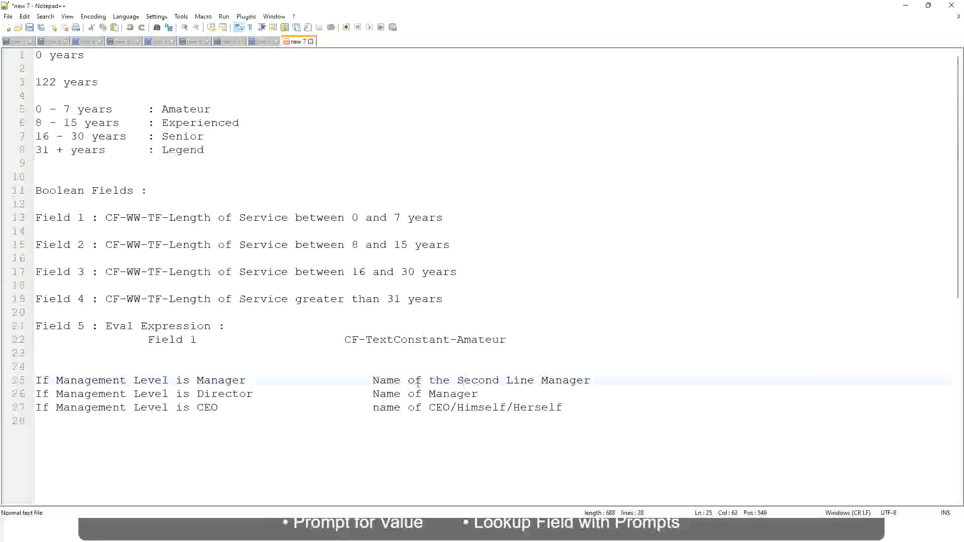
click(262, 399)
Switch to Workday, copy the name of the calculated field CF-WW-LRB-Identify Experience Bands from years of Service, and finish its save confirmation
key(alt+Tab)
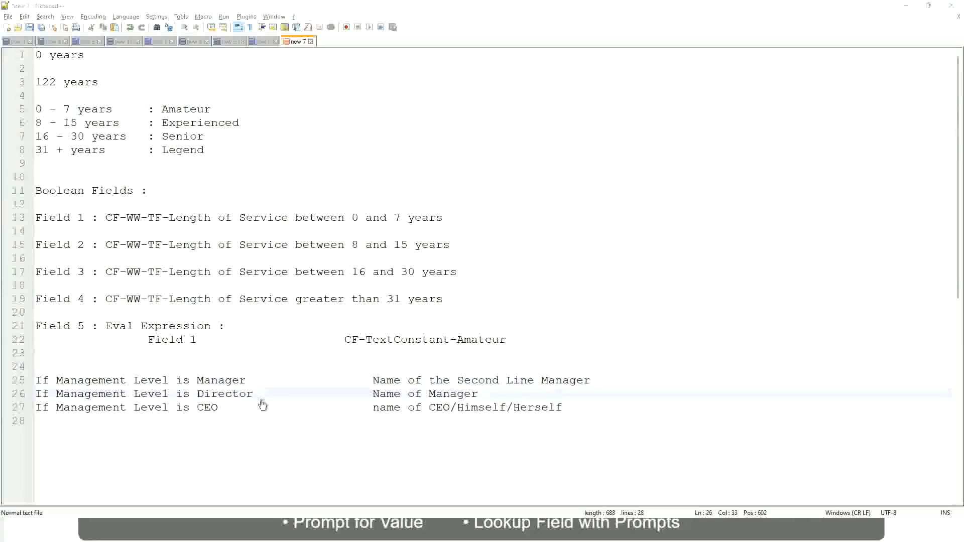
scroll(358, 172, down, 4)
scroll(375, 193, up, 4)
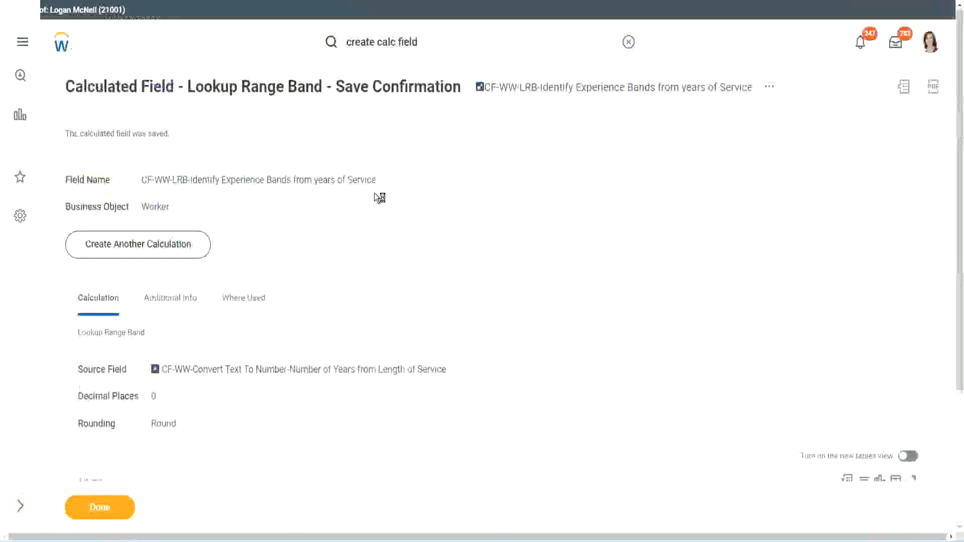
right_click(565, 92)
click(597, 151)
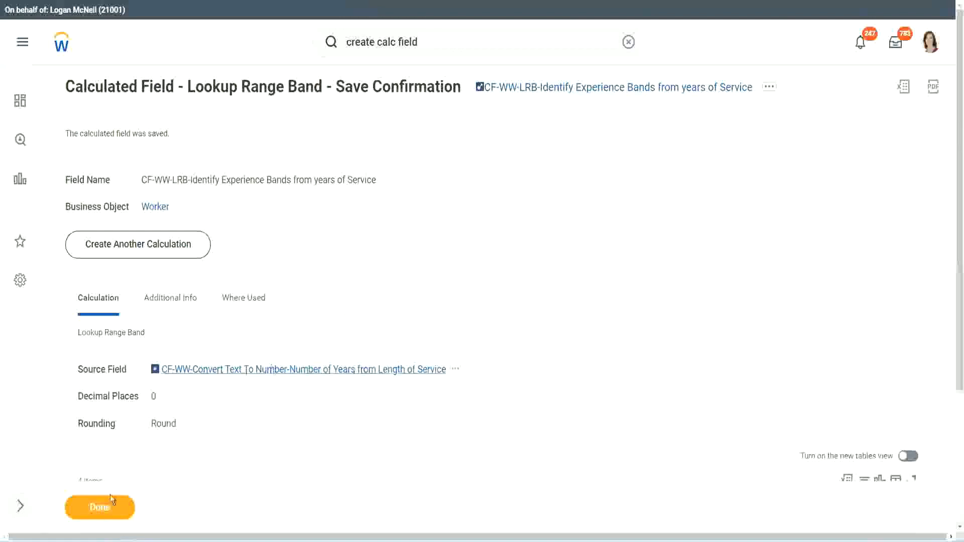
click(95, 511)
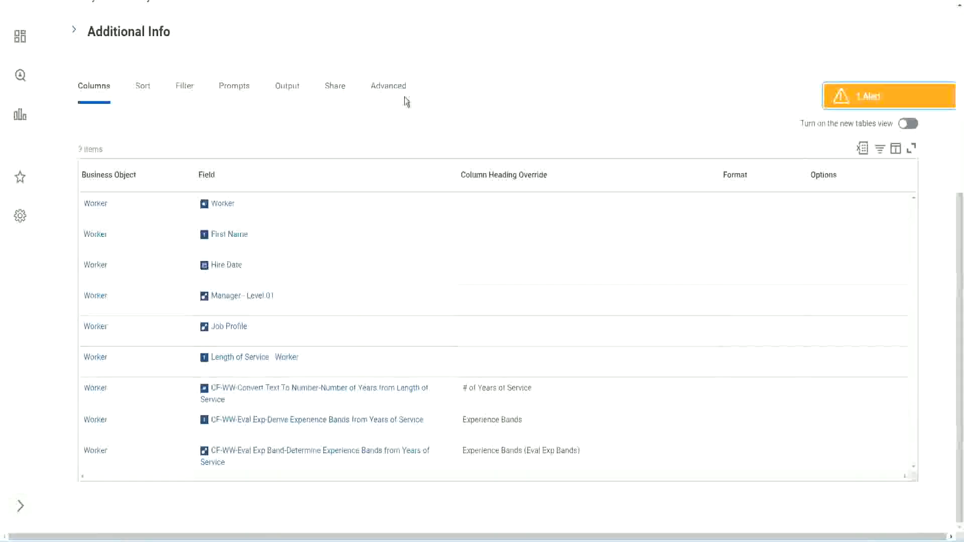
Open the custom report WW Employee Details for editing
scroll(417, 131, up, 6)
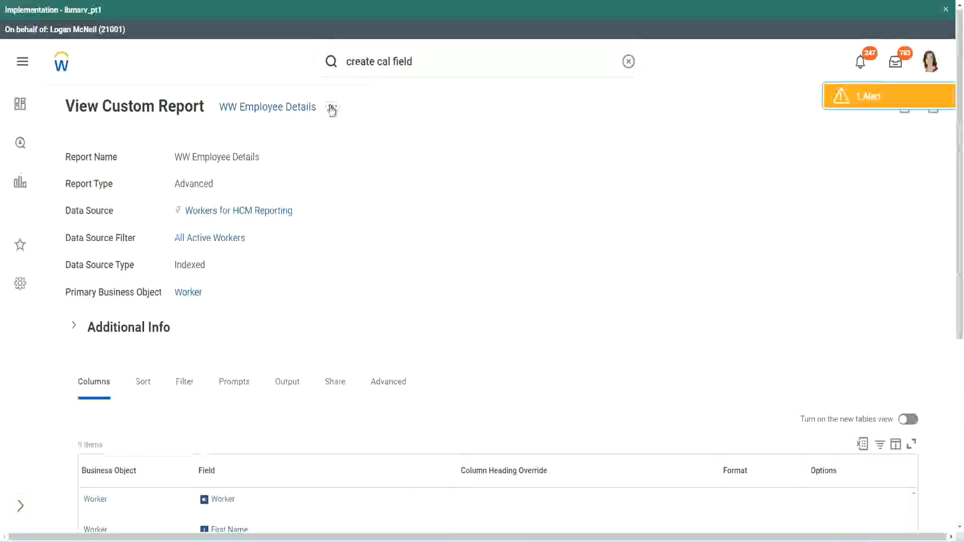
click(331, 108)
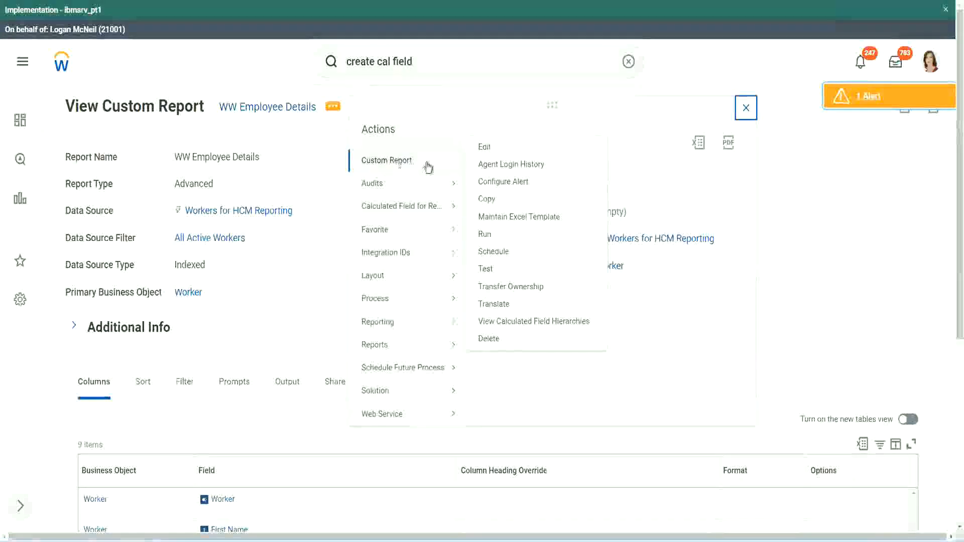
click(491, 149)
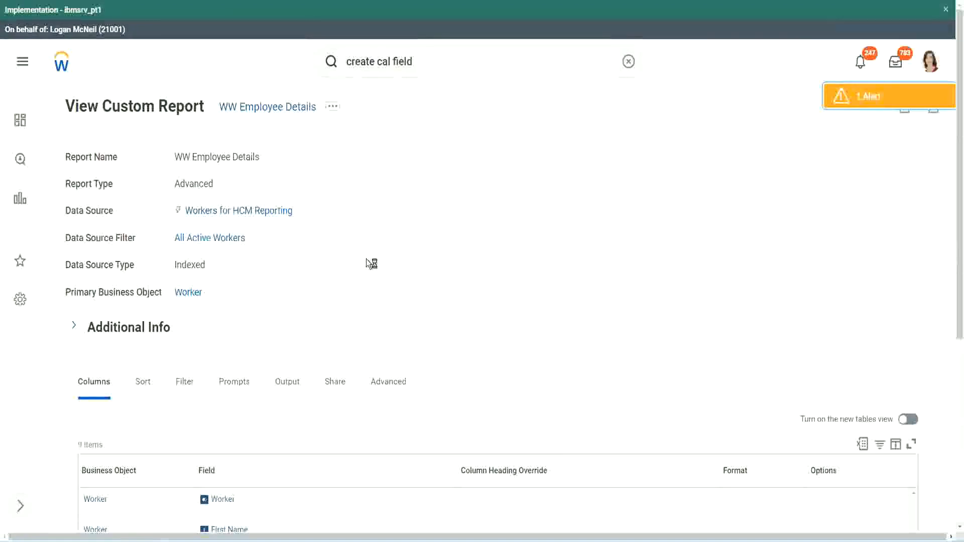
Add a Worker column after the last one, using the copied field CF-WW-LRB-Identify Experience Bands from years of Service
scroll(366, 261, down, 5)
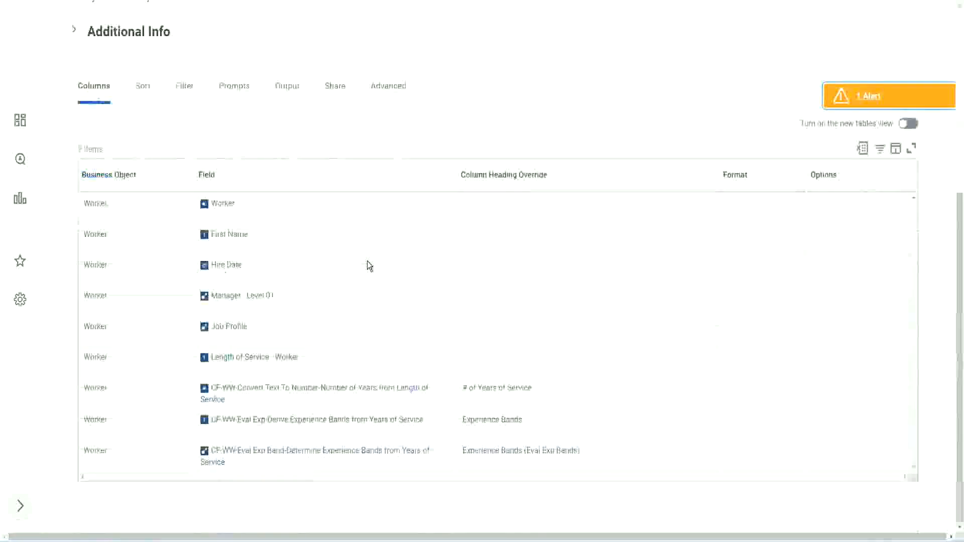
scroll(362, 280, down, 8)
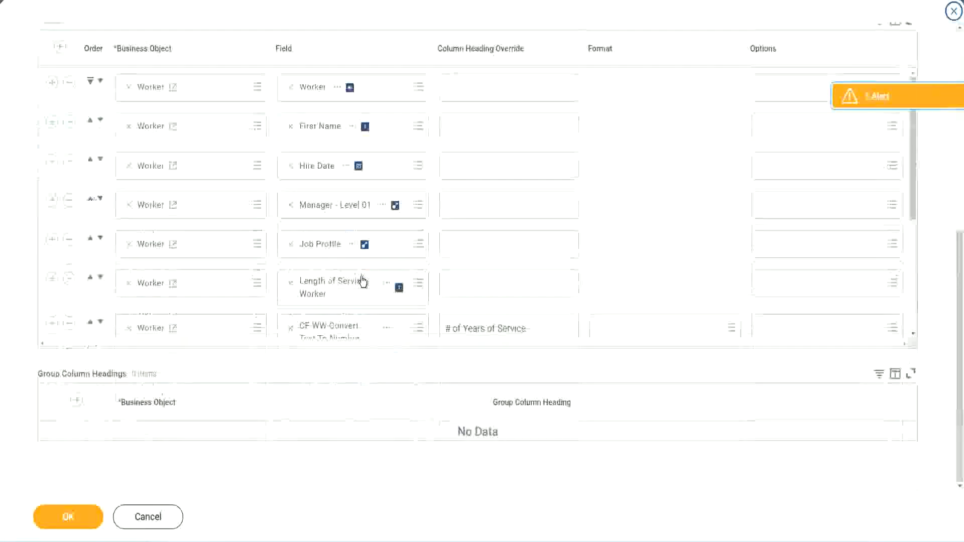
scroll(222, 290, down, 4)
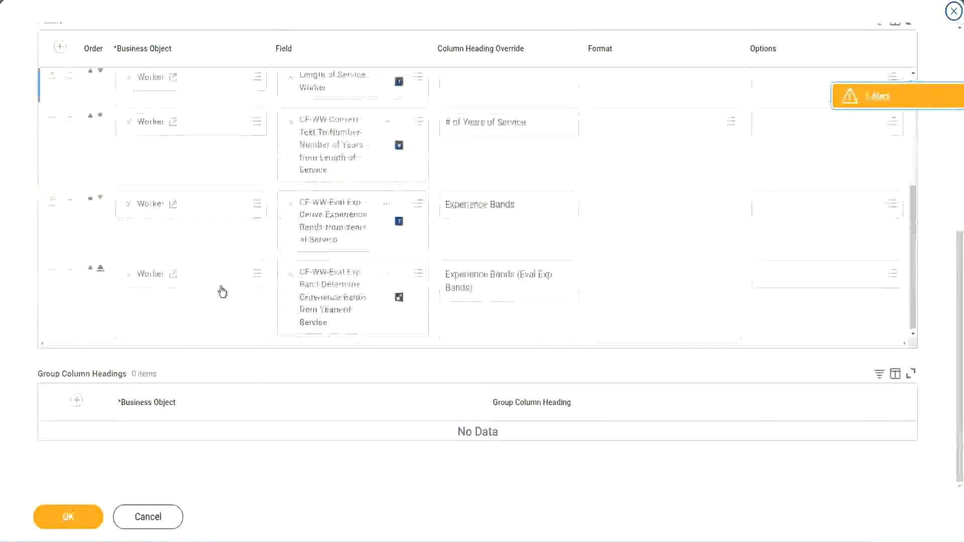
click(52, 271)
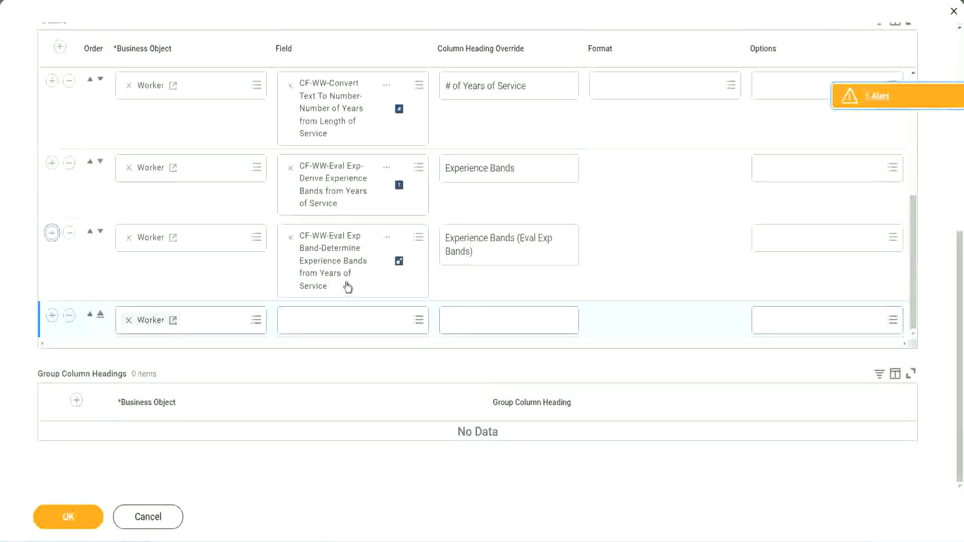
click(327, 322)
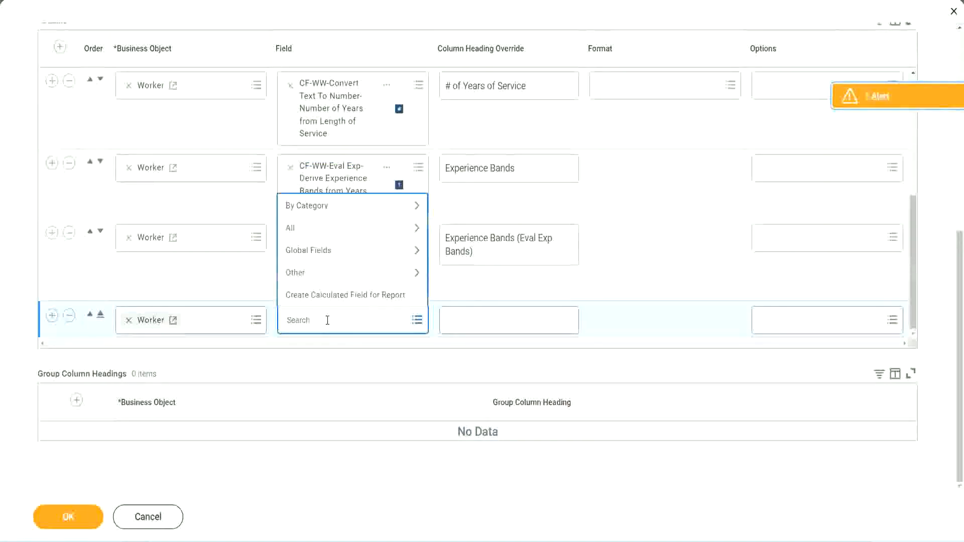
key(ctrl+v)
key(Return)
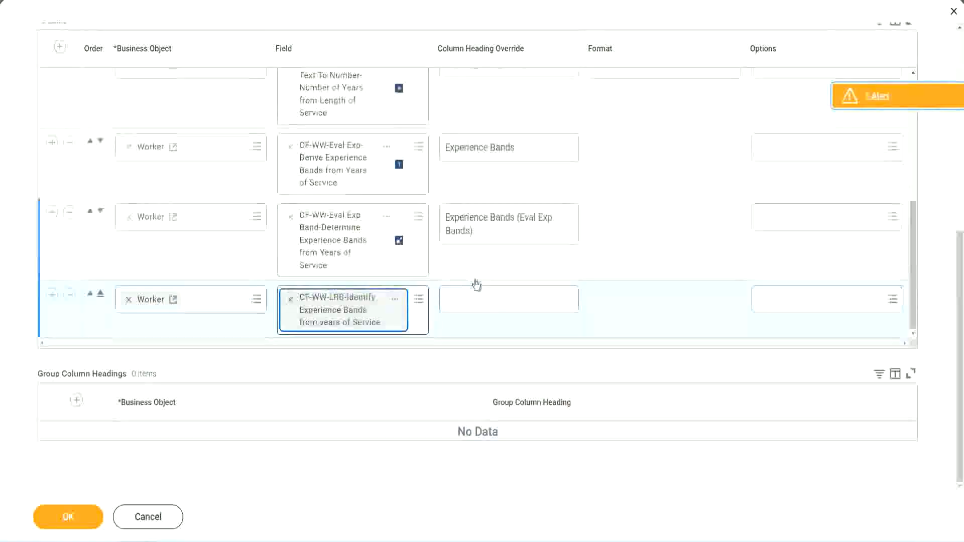
Set the new column's heading override to "Experience Bands (LRB)"
click(480, 294)
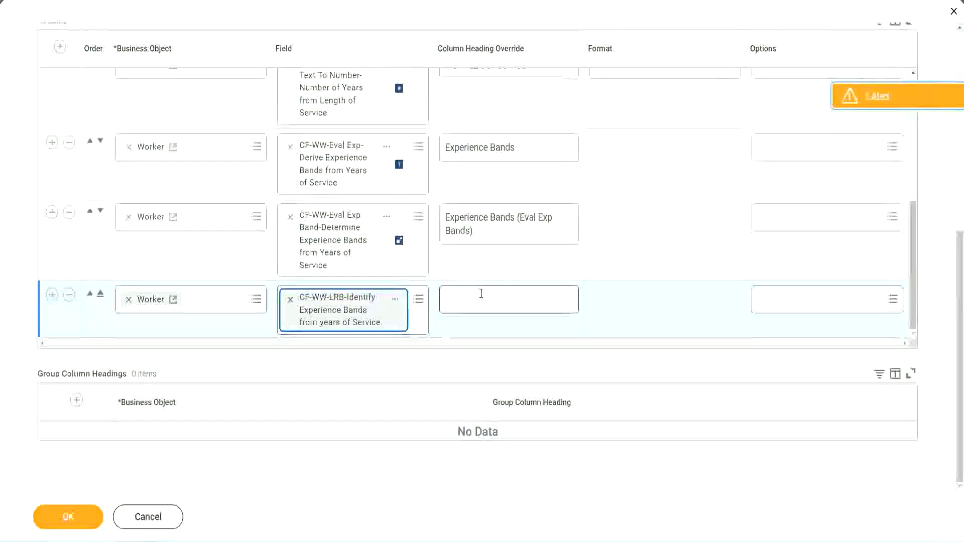
text(Ex)
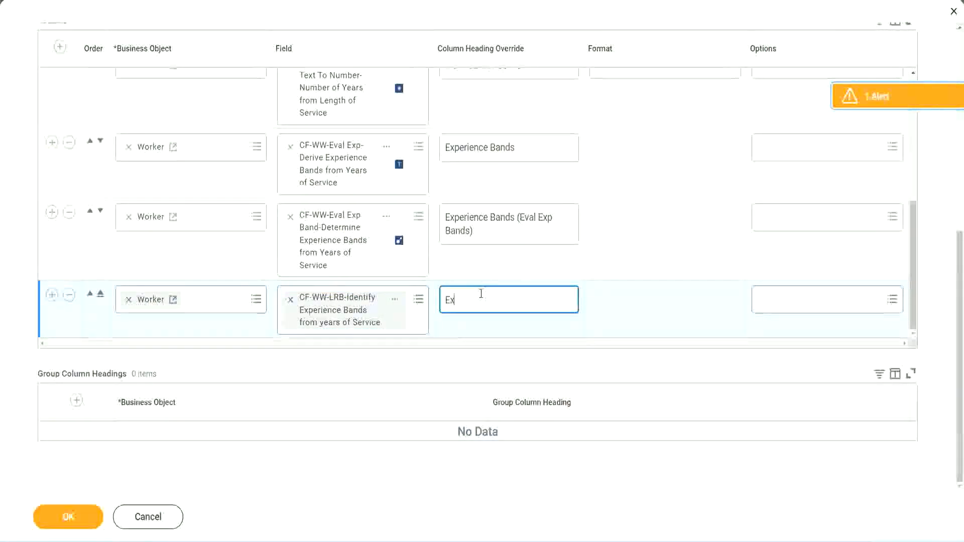
text(perienc)
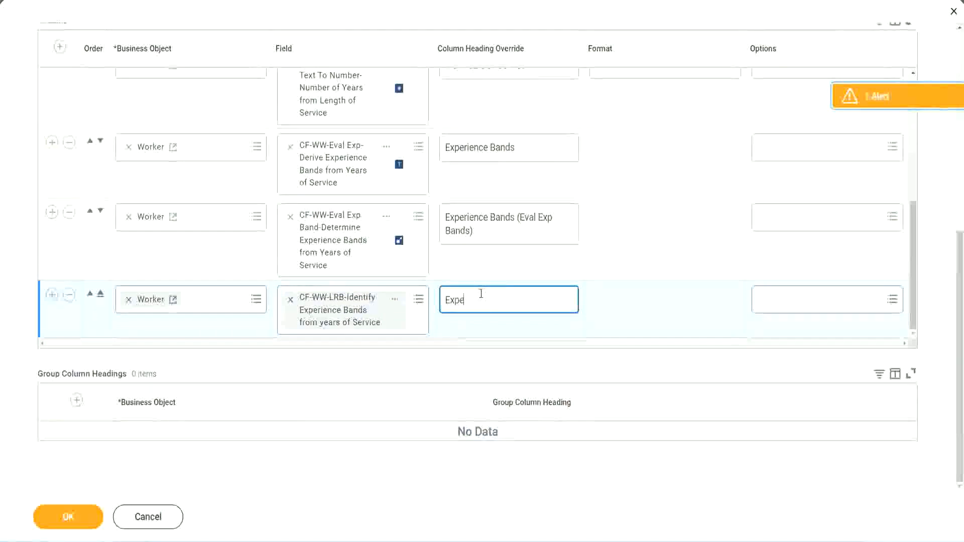
key(BackSpace)
key(BackSpace)
key(BackSpace)
key(BackSpace)
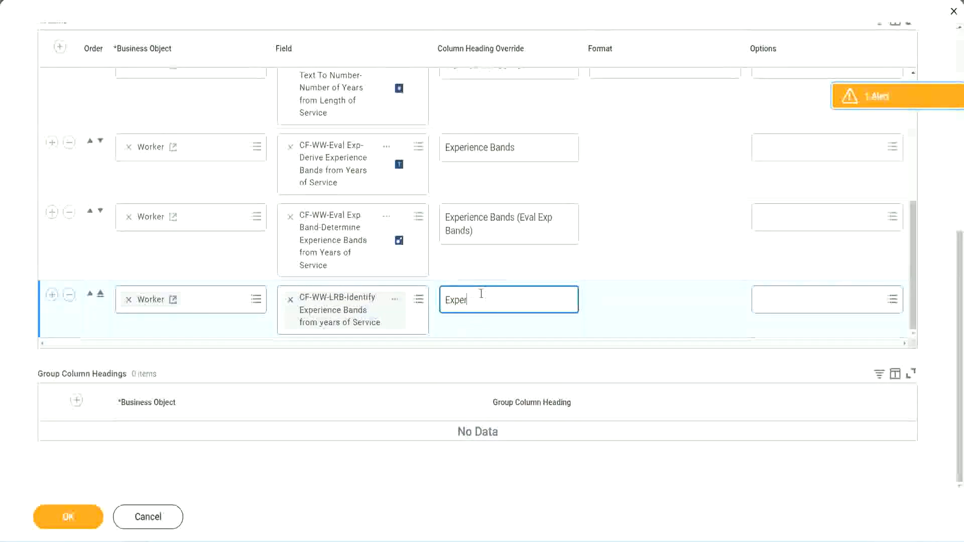
text(ience Bands (LRB)
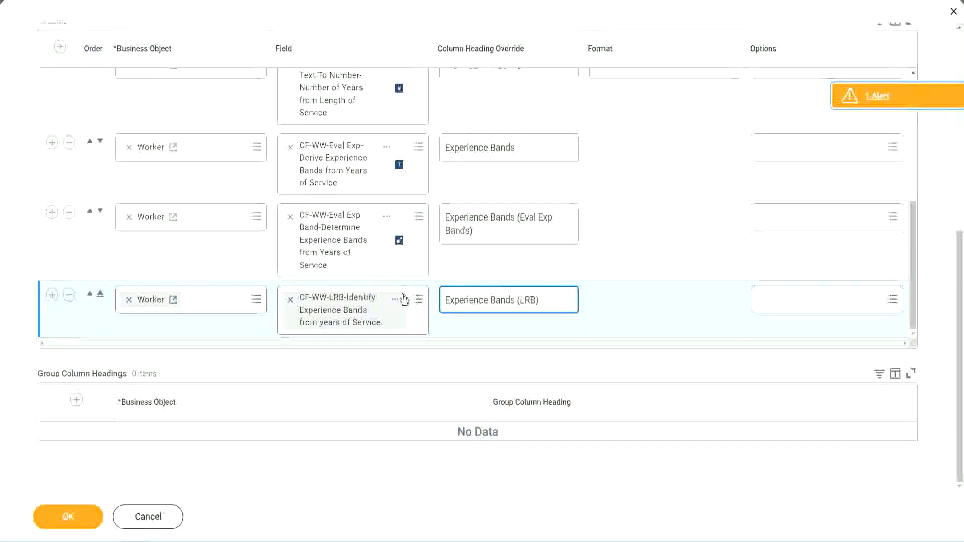
Save the report changes and run WW Employee Details with the worker type, employee type and contingent worker type left blank
click(84, 526)
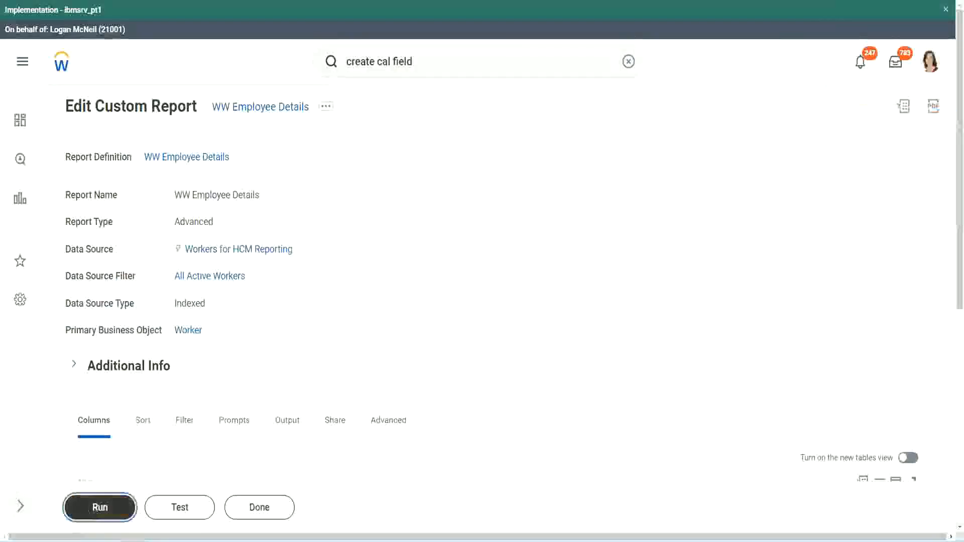
key(Return)
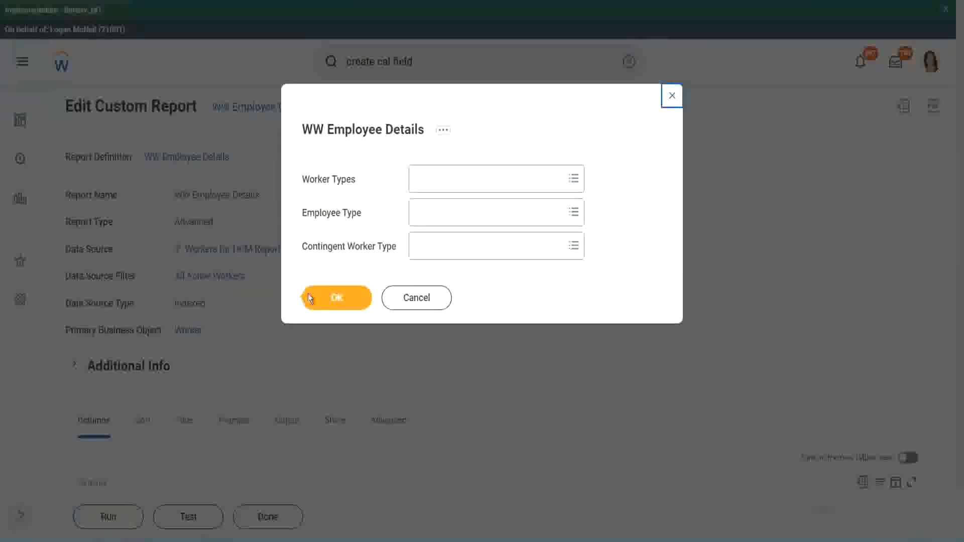
click(342, 300)
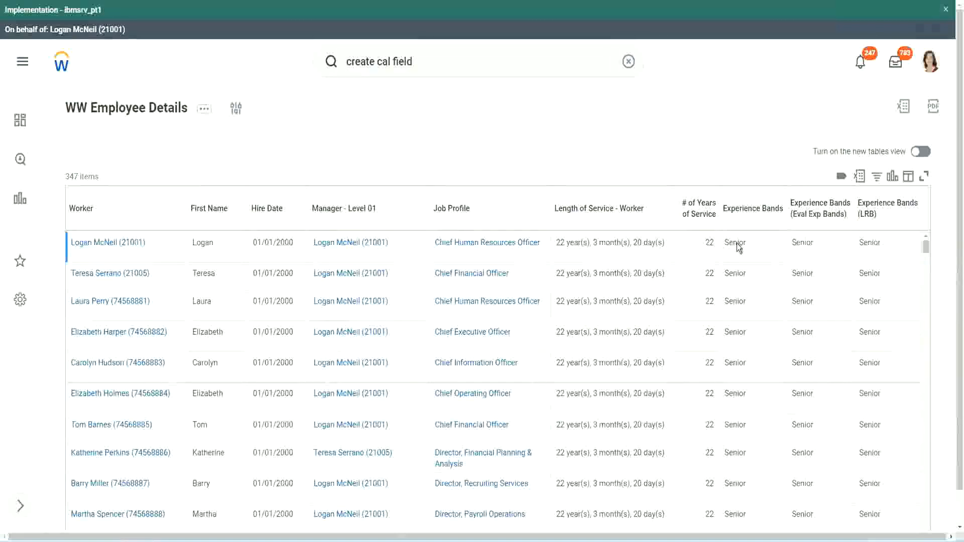
Compare the three Experience Bands columns with the years of service across the workers in the report output
double_click(737, 243)
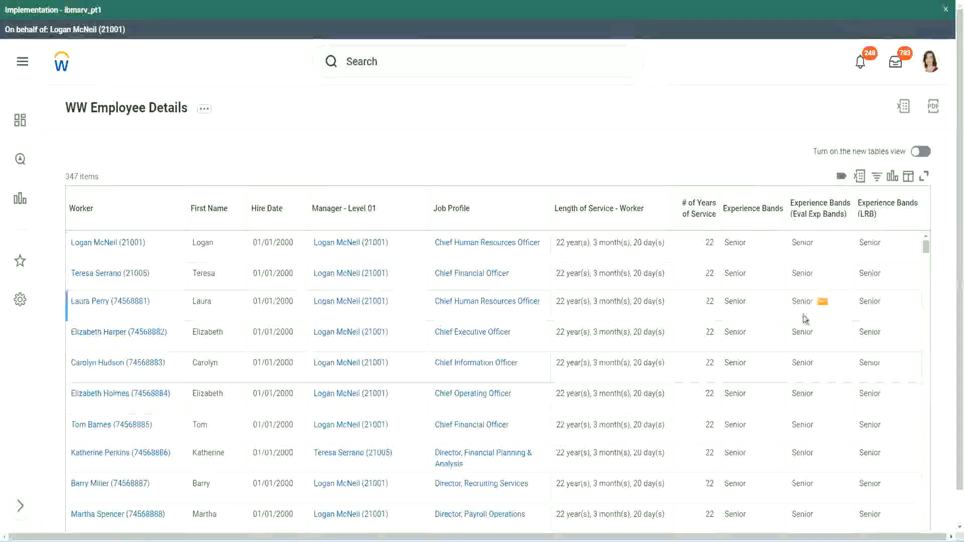
scroll(802, 315, down, 10)
scroll(798, 339, down, 3)
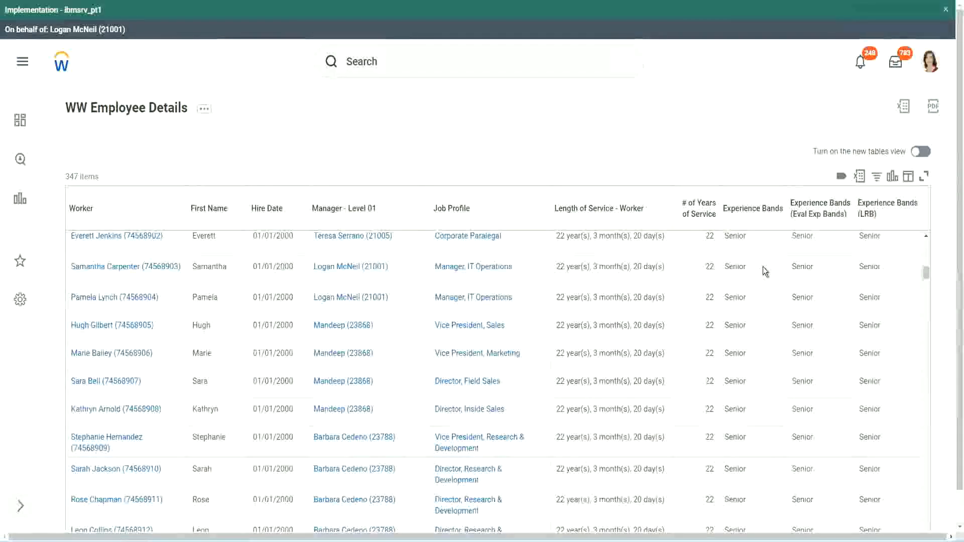
scroll(754, 407, down, 3)
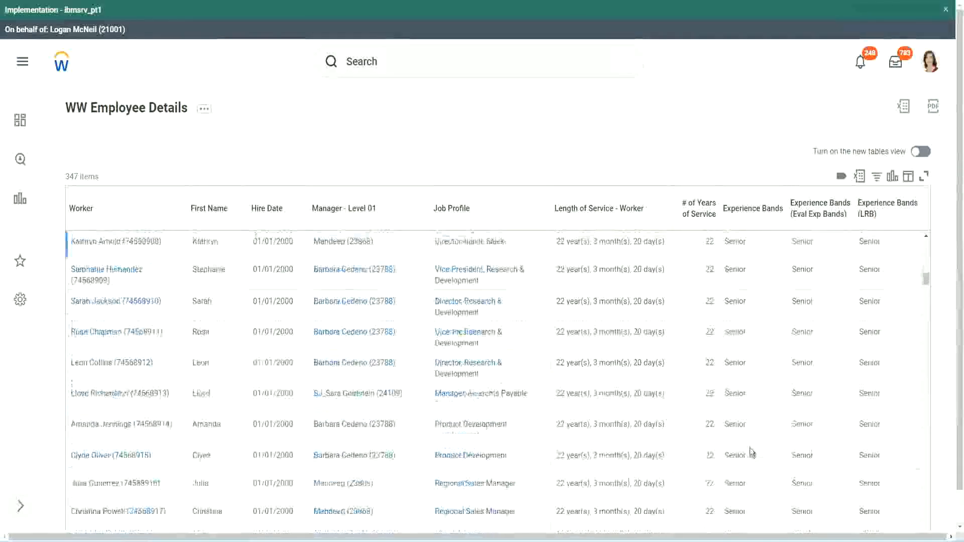
scroll(755, 358, down, 1)
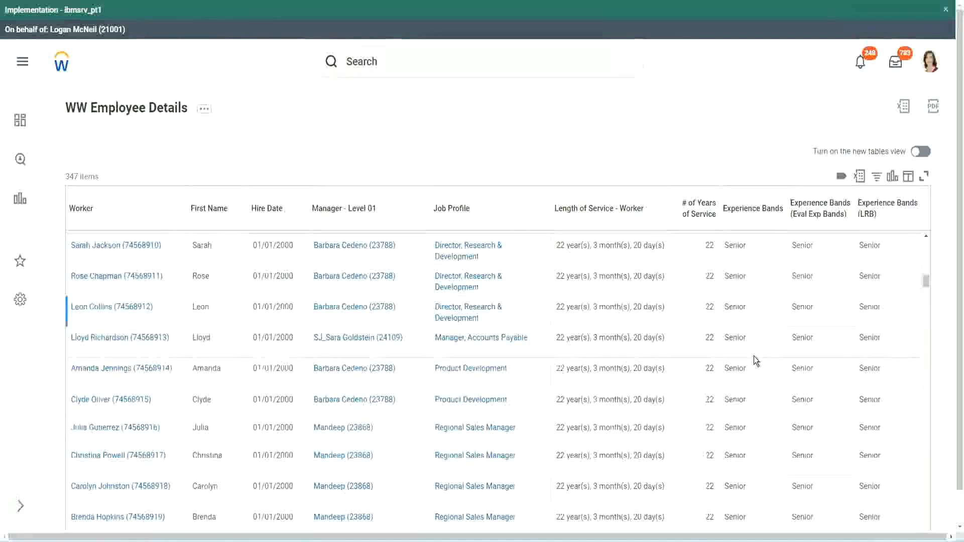